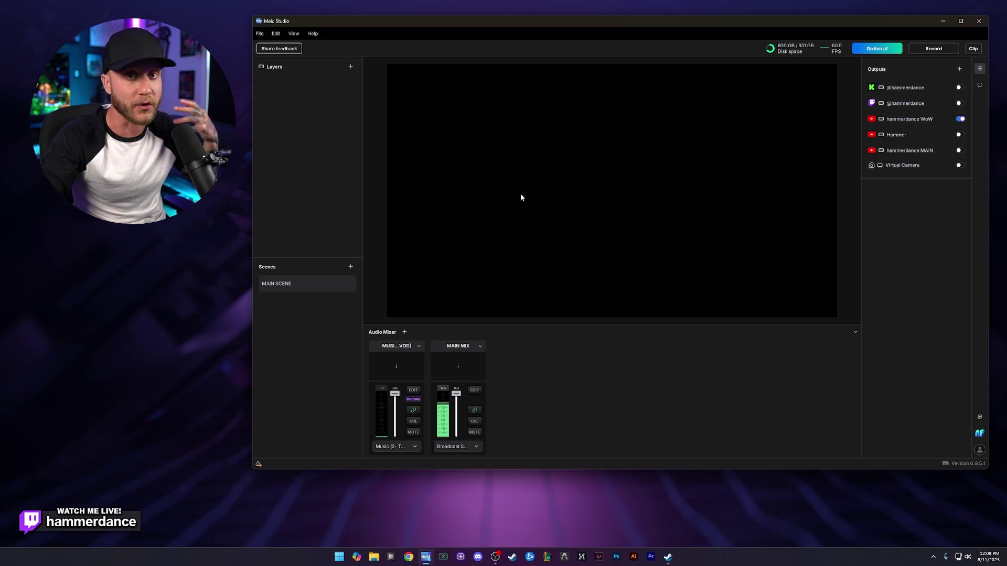
# Step: Add a Video device layer, centre its placeholder, and select the Insta360 Link camera at 1920x1080
pyautogui.click(350, 67)
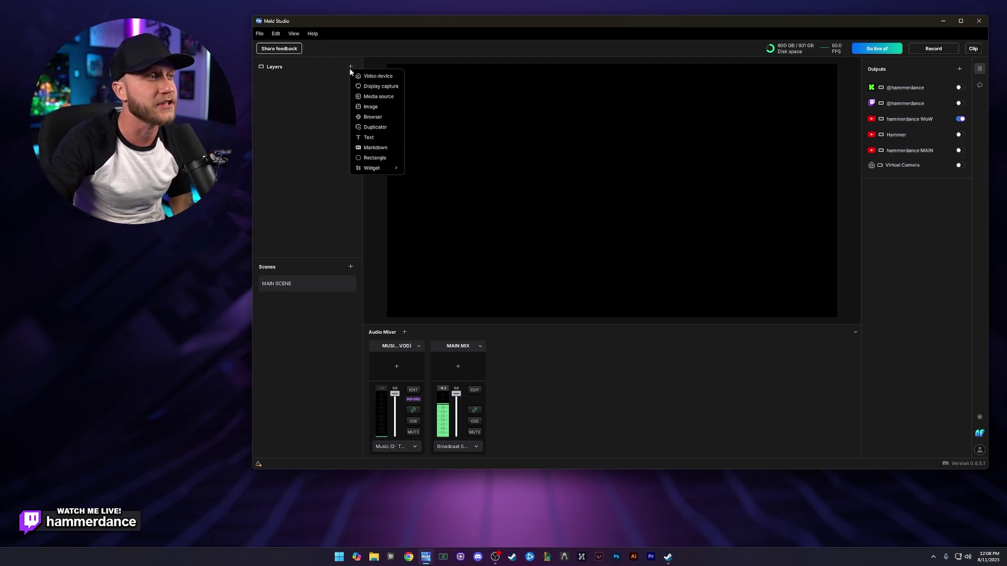
pyautogui.click(380, 77)
pyautogui.moveTo(445, 88); pyautogui.dragTo(541, 141)
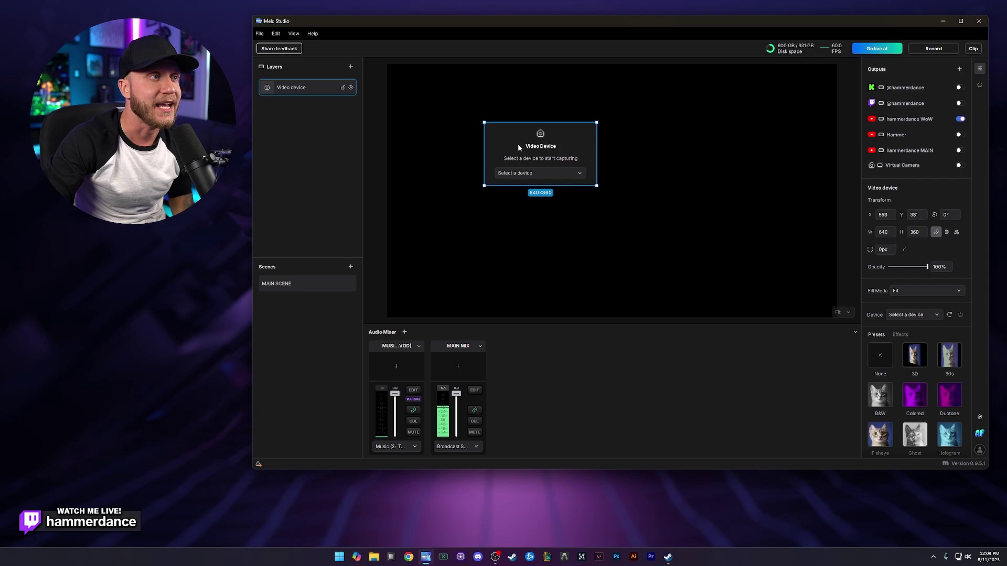
pyautogui.click(581, 176)
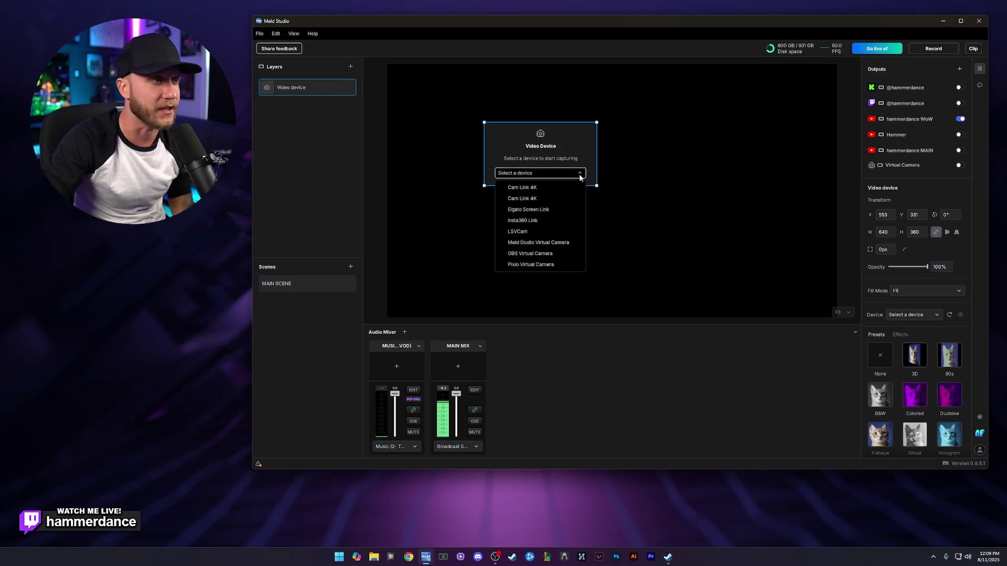
pyautogui.click(543, 224)
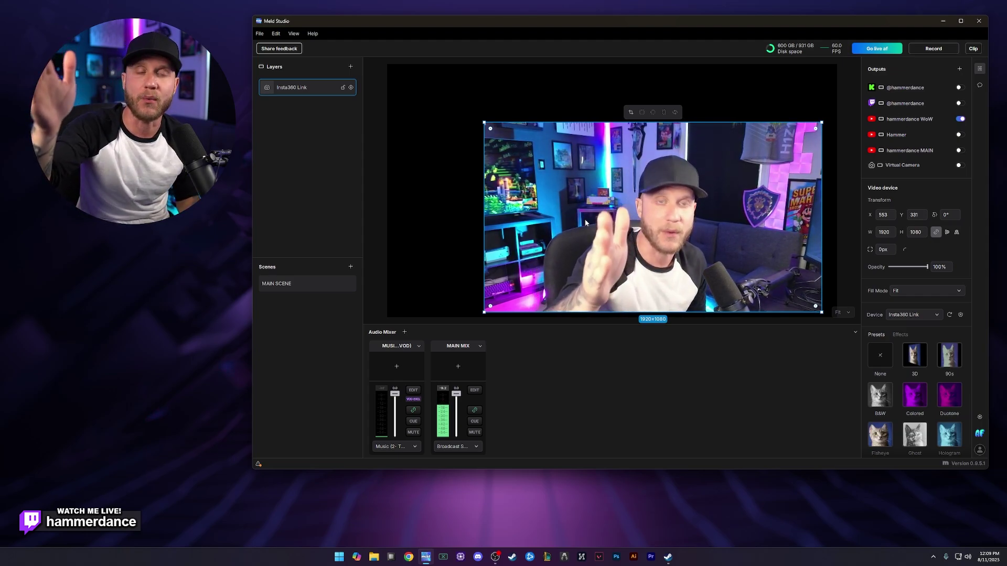
# Step: Resize the Insta360 Link layer to 1443x812 from its top-right handle and move it left of centre
pyautogui.moveTo(744, 215); pyautogui.dragTo(716, 189)
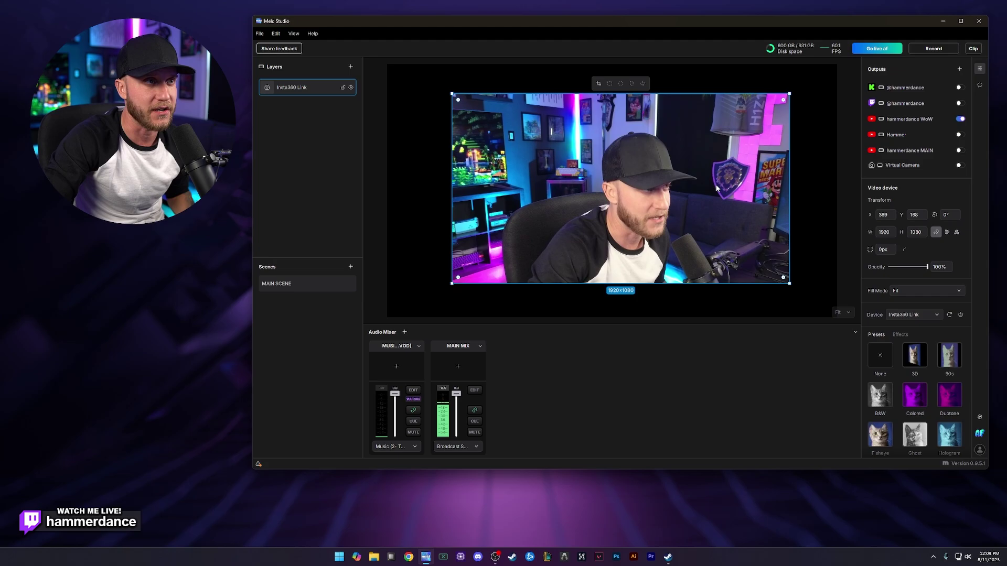
pyautogui.moveTo(790, 94); pyautogui.dragTo(709, 139)
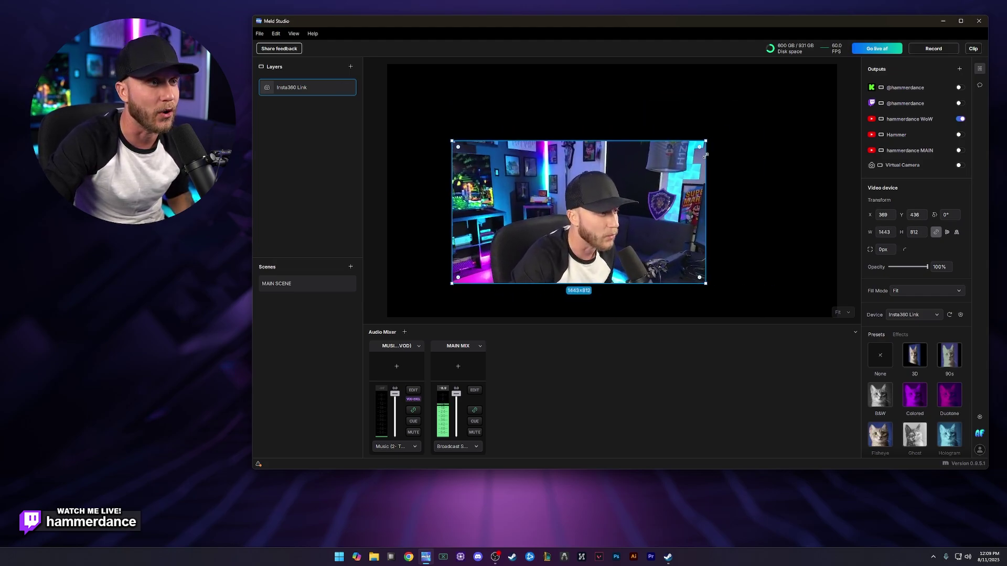
pyautogui.moveTo(630, 218); pyautogui.dragTo(600, 201)
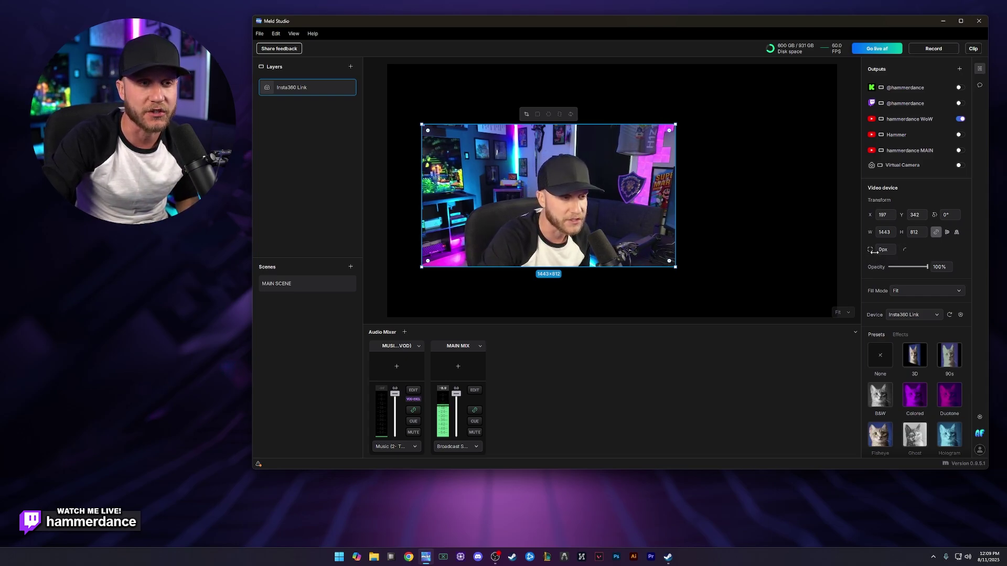
# Step: Try rounded webcam corners, nudge the webcam to X 289, Y 314, then reset corner radius to 0px
pyautogui.moveTo(871, 250); pyautogui.dragTo(900, 254)
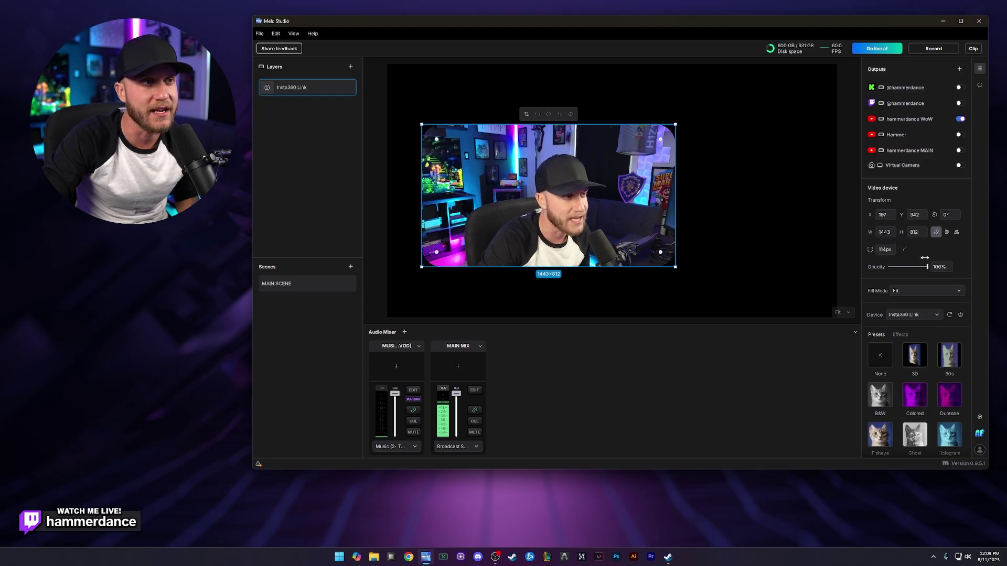
pyautogui.click(796, 225)
pyautogui.moveTo(492, 184); pyautogui.dragTo(540, 199)
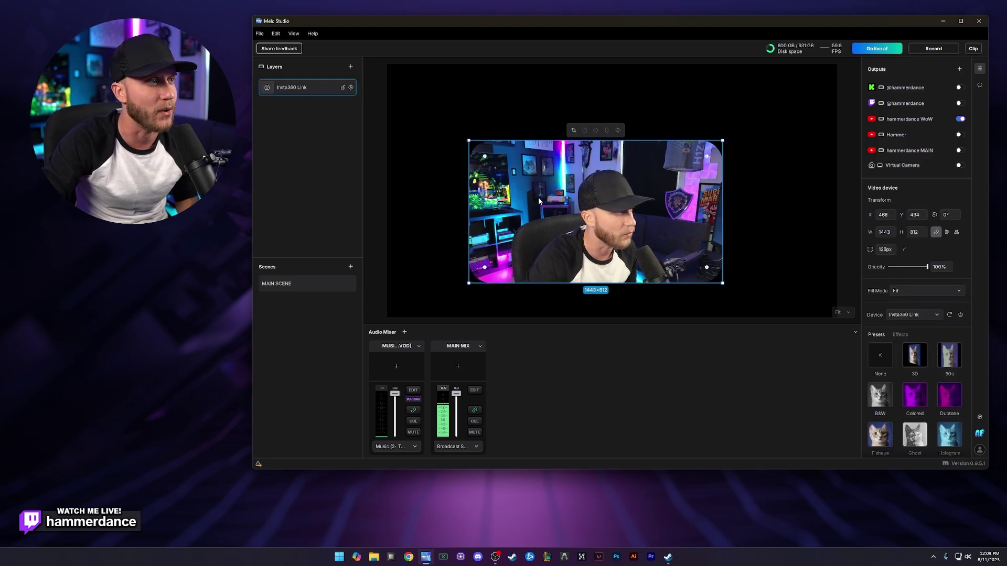
pyautogui.click(304, 215)
pyautogui.click(596, 235)
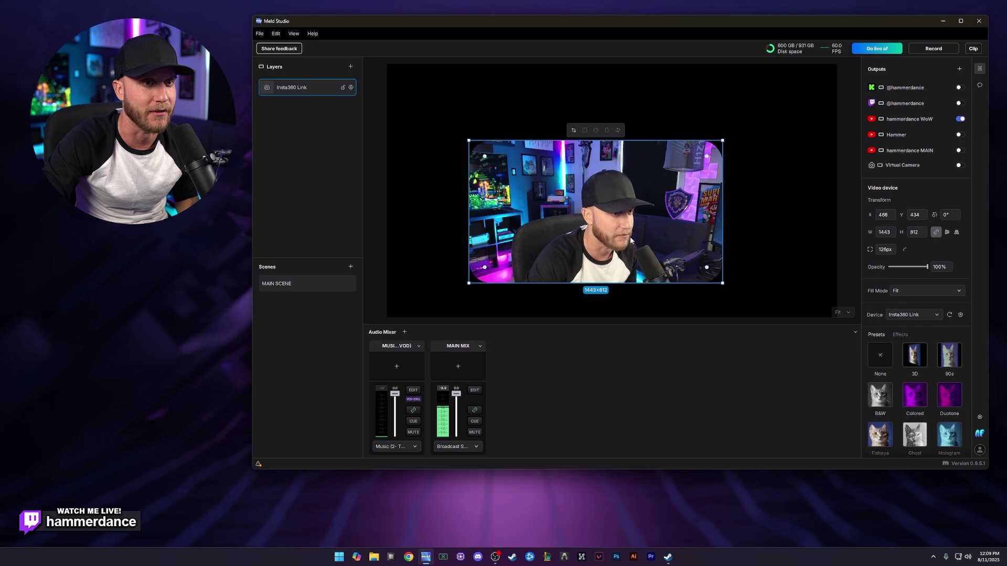
pyautogui.moveTo(631, 226); pyautogui.dragTo(599, 205)
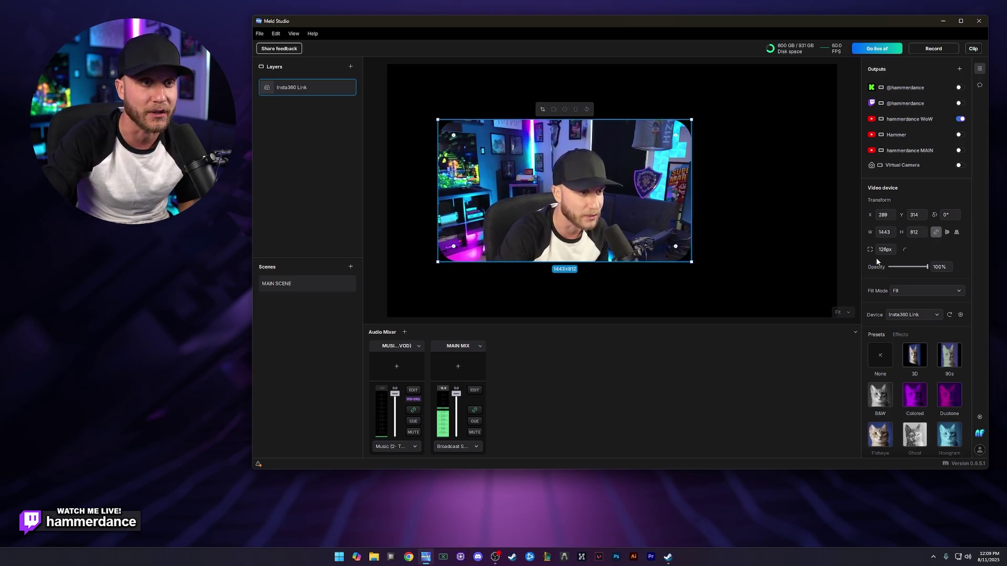
pyautogui.moveTo(870, 250); pyautogui.dragTo(773, 252)
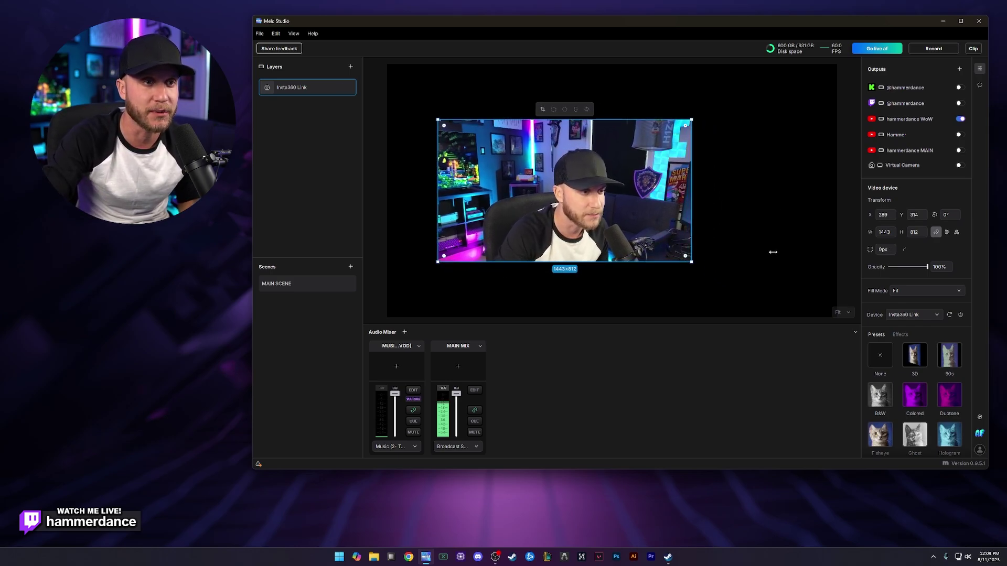
# Step: Enable individual corner radius and round the webcam's corners to 200px
pyautogui.click(904, 251)
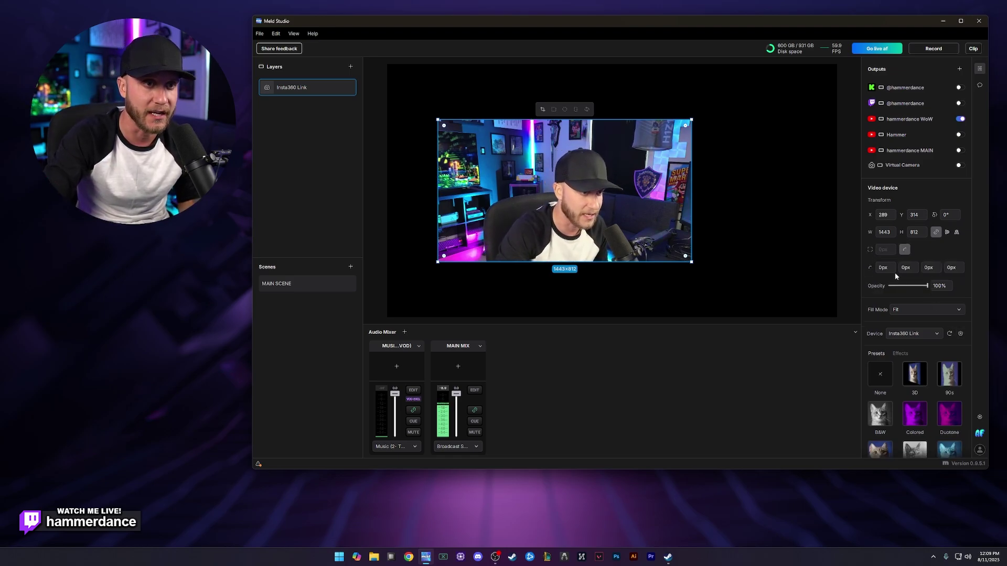
pyautogui.moveTo(870, 267); pyautogui.dragTo(962, 280)
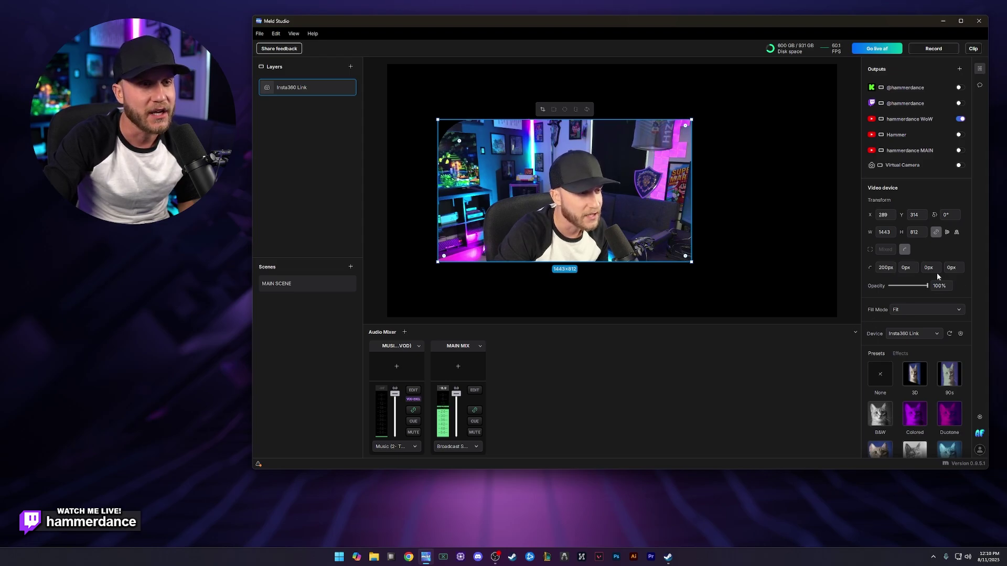
pyautogui.moveTo(928, 268); pyautogui.dragTo(641, 277)
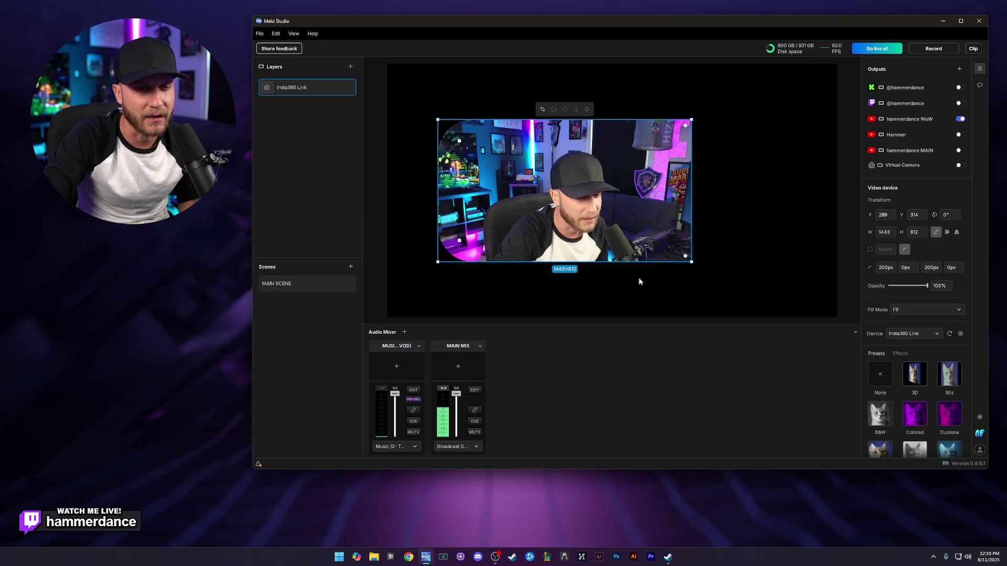
pyautogui.click(426, 248)
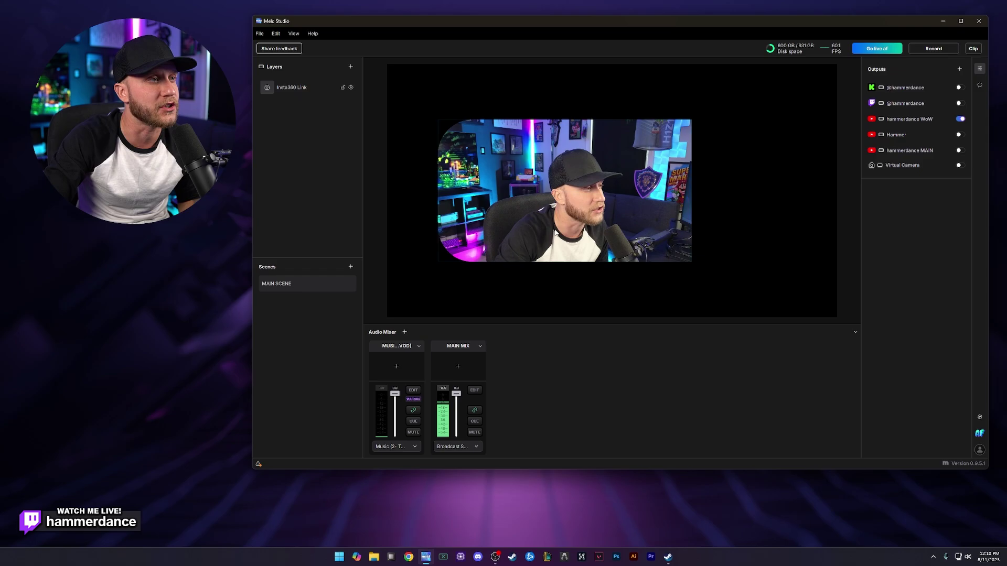
# Step: Shrink the webcam to 771x433, trying a bottom-right placement then undoing the move
pyautogui.moveTo(582, 213); pyautogui.dragTo(727, 252)
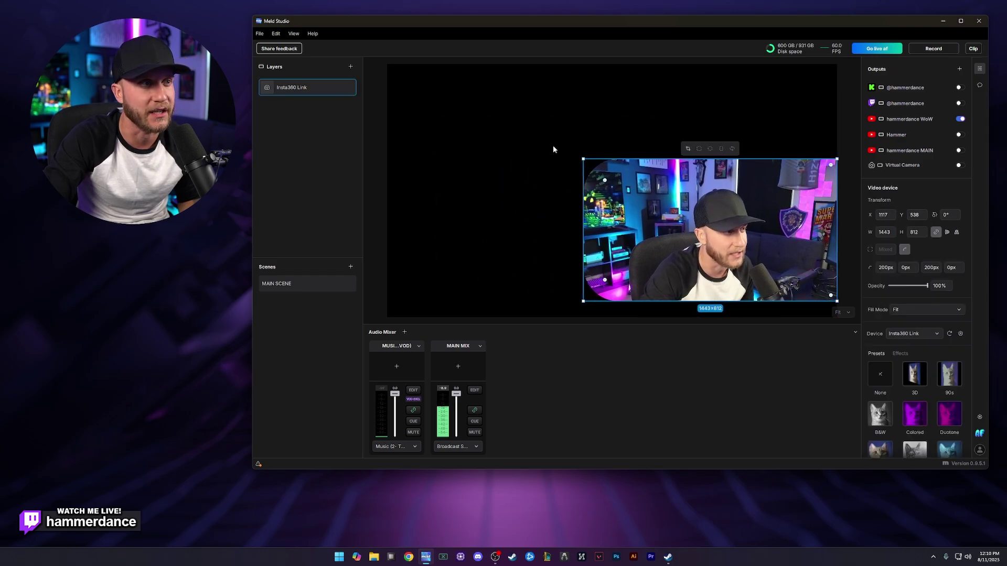
pyautogui.moveTo(584, 159); pyautogui.dragTo(701, 226)
pyautogui.click(844, 242)
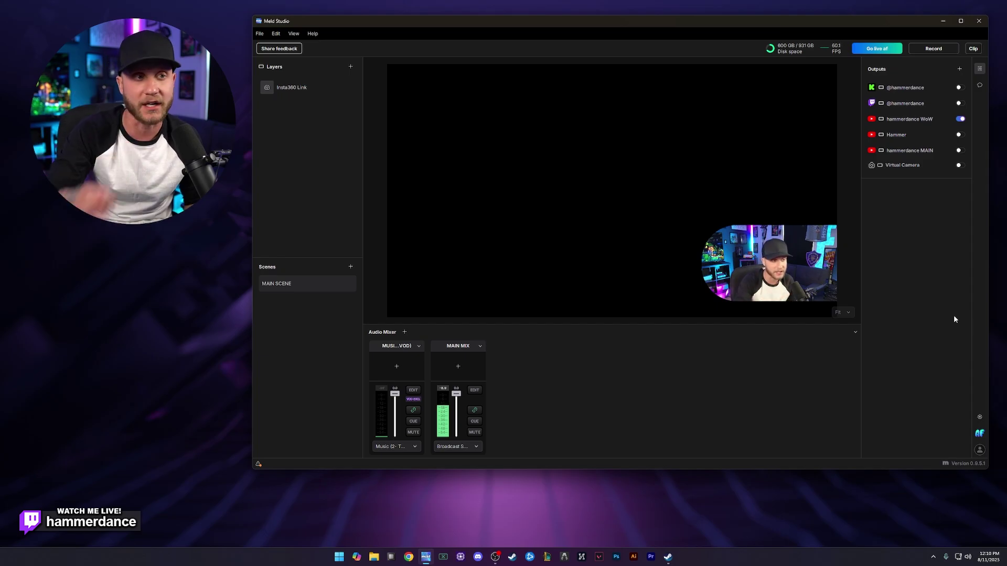
pyautogui.click(805, 294)
pyautogui.hotkey('ctrl', 'z')
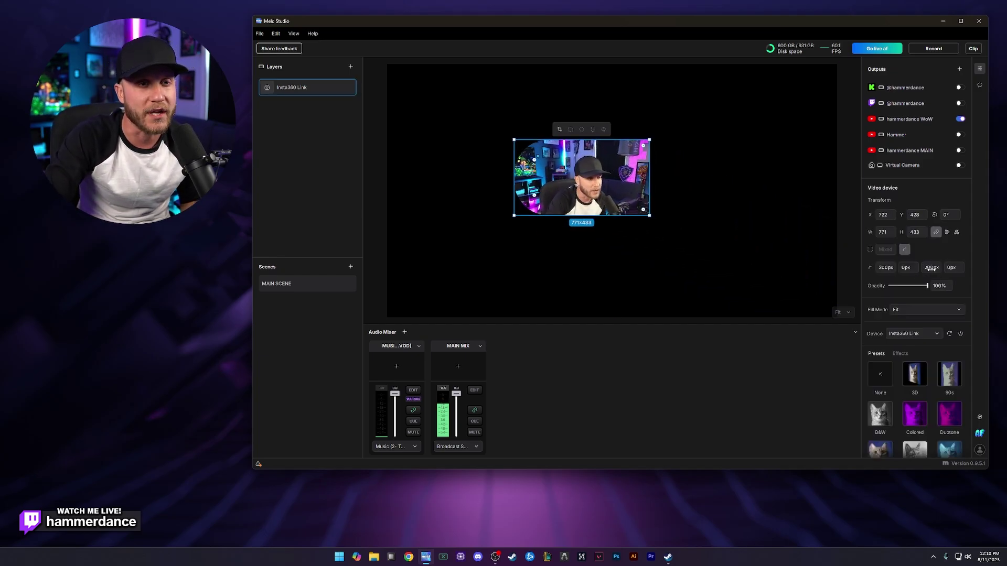
# Step: Square the bottom-left corner again and move the webcam to the canvas's bottom-left
pyautogui.moveTo(931, 269); pyautogui.dragTo(664, 276)
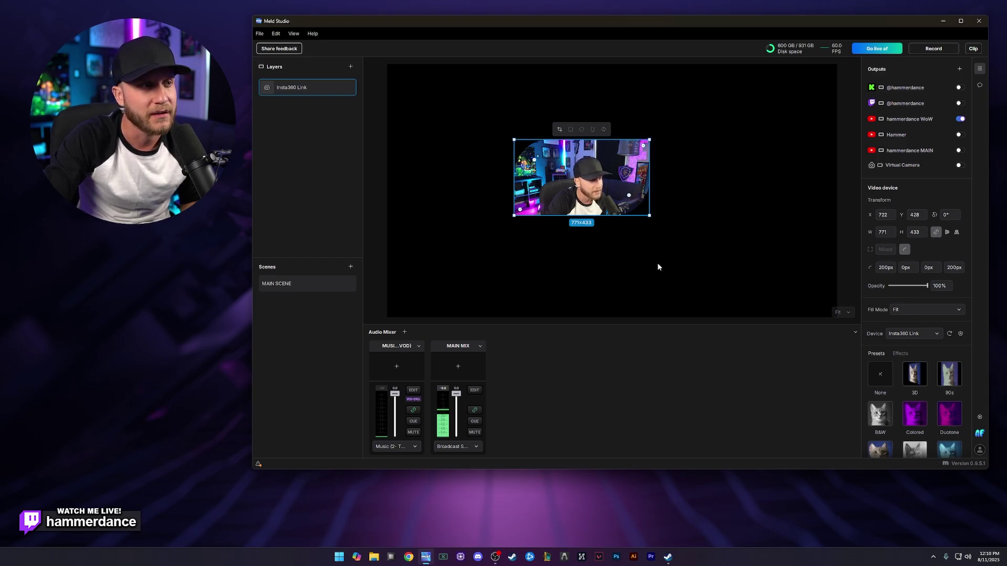
pyautogui.moveTo(605, 184); pyautogui.dragTo(488, 272)
pyautogui.click(551, 307)
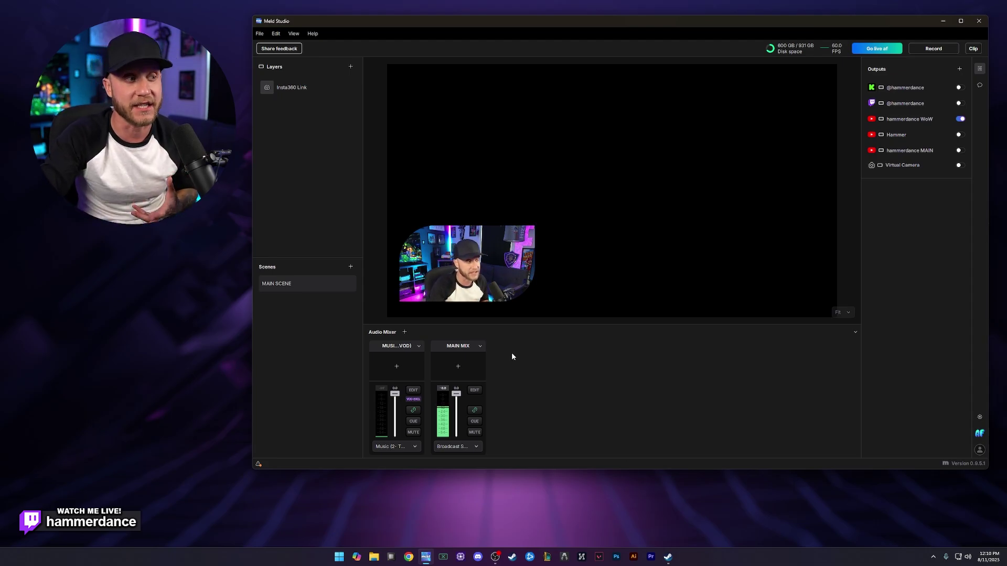
pyautogui.click(500, 273)
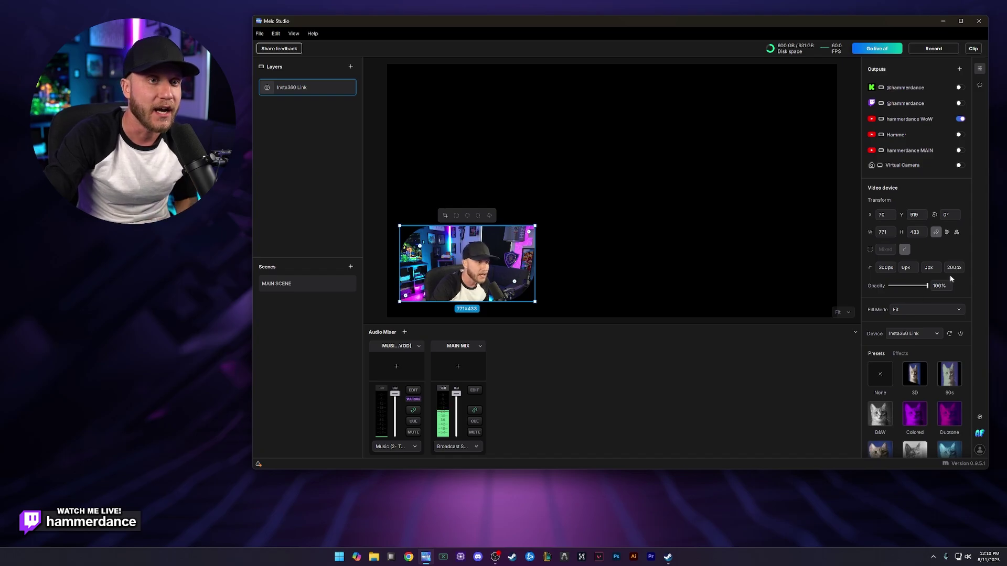
pyautogui.click(886, 268)
pyautogui.moveTo(909, 268); pyautogui.dragTo(810, 271)
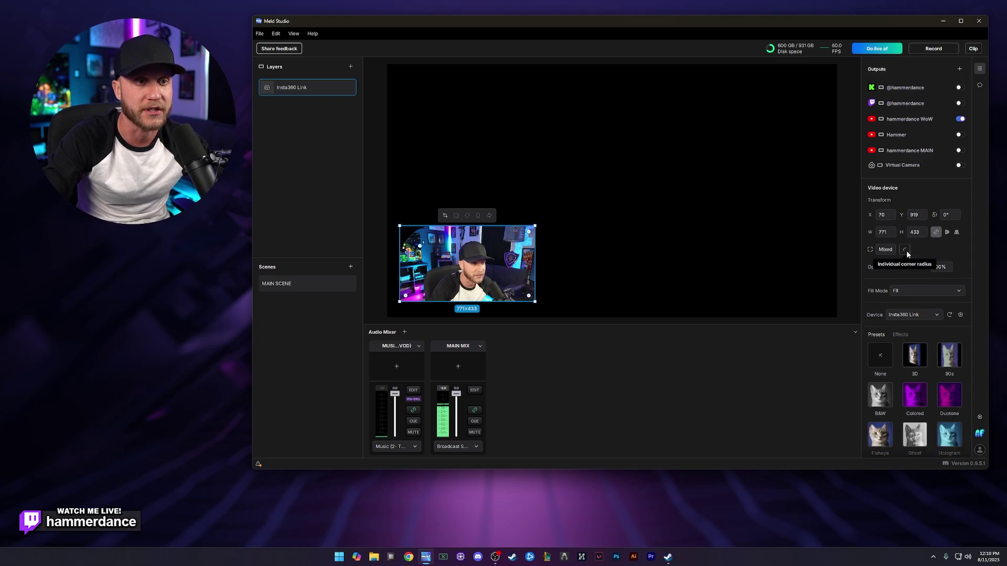
pyautogui.write('00')
pyautogui.press('Return')
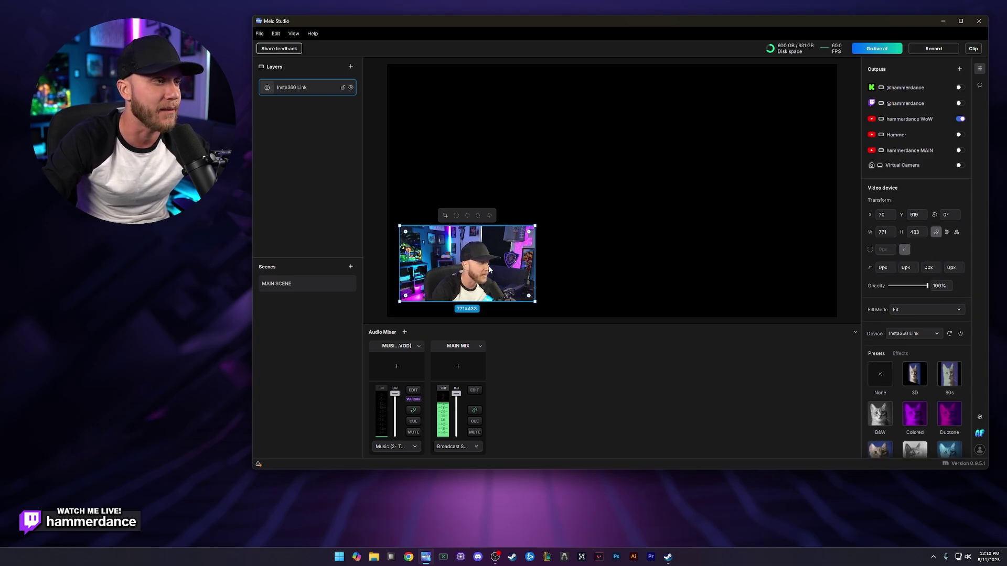
pyautogui.moveTo(487, 268); pyautogui.dragTo(492, 273)
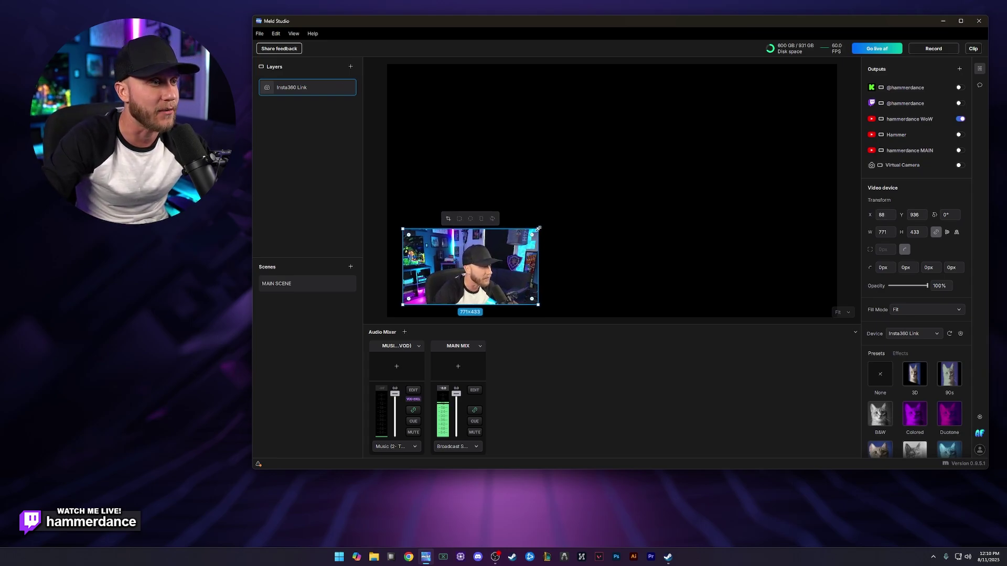
pyautogui.moveTo(539, 229); pyautogui.dragTo(521, 236)
pyautogui.moveTo(488, 270); pyautogui.dragTo(486, 272)
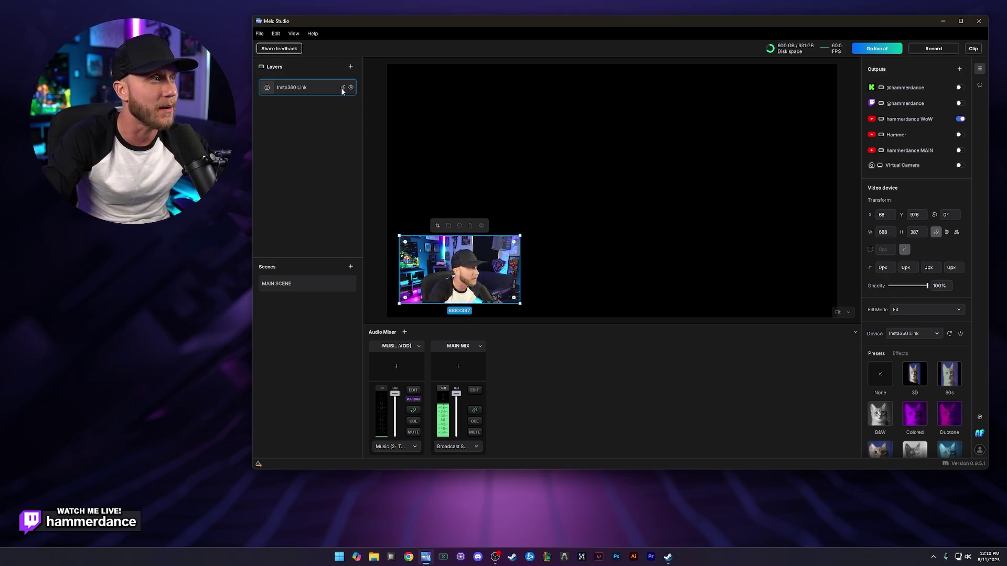
pyautogui.click(342, 88)
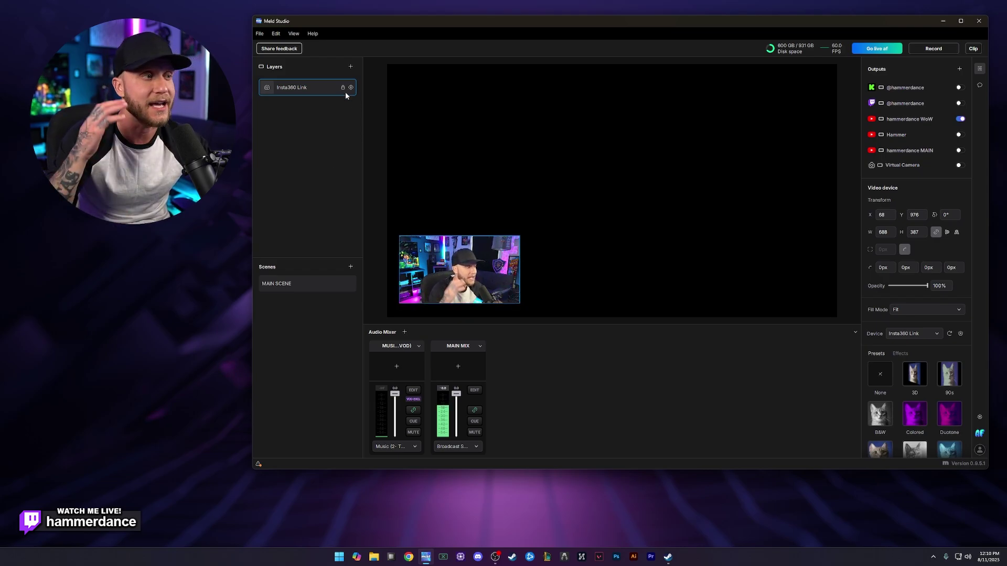
pyautogui.click(577, 288)
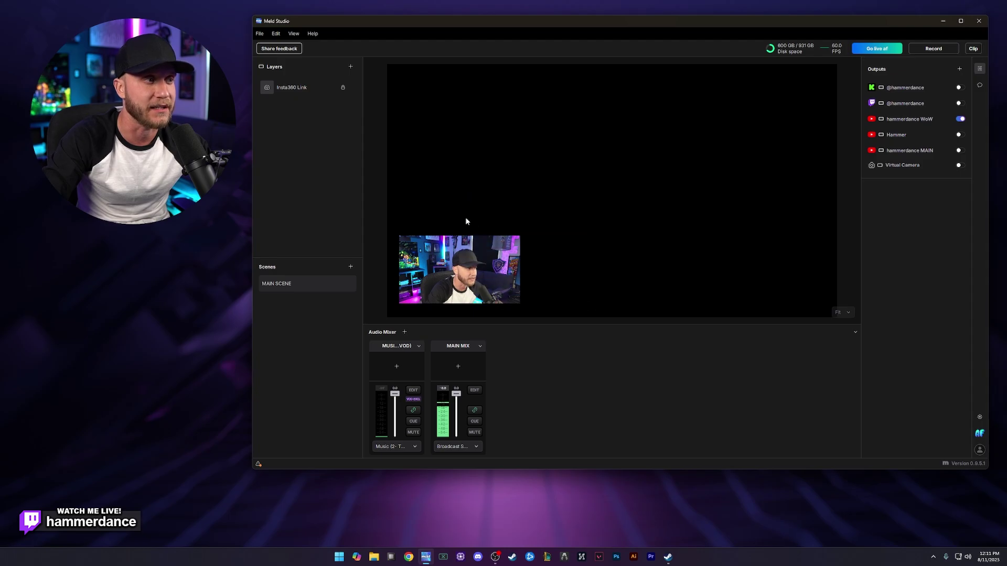
pyautogui.moveTo(466, 221); pyautogui.dragTo(566, 291)
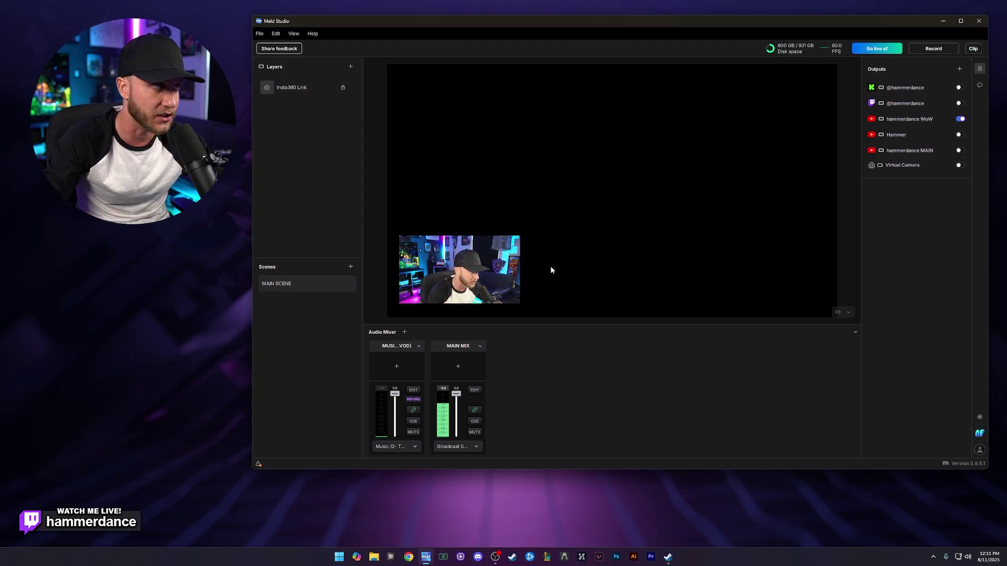
pyautogui.click(343, 87)
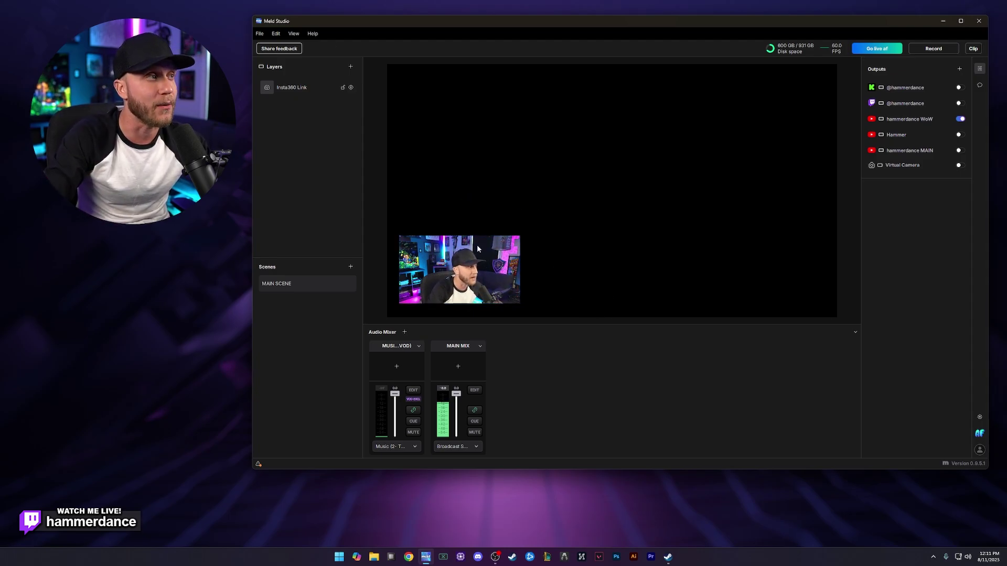
pyautogui.click(477, 249)
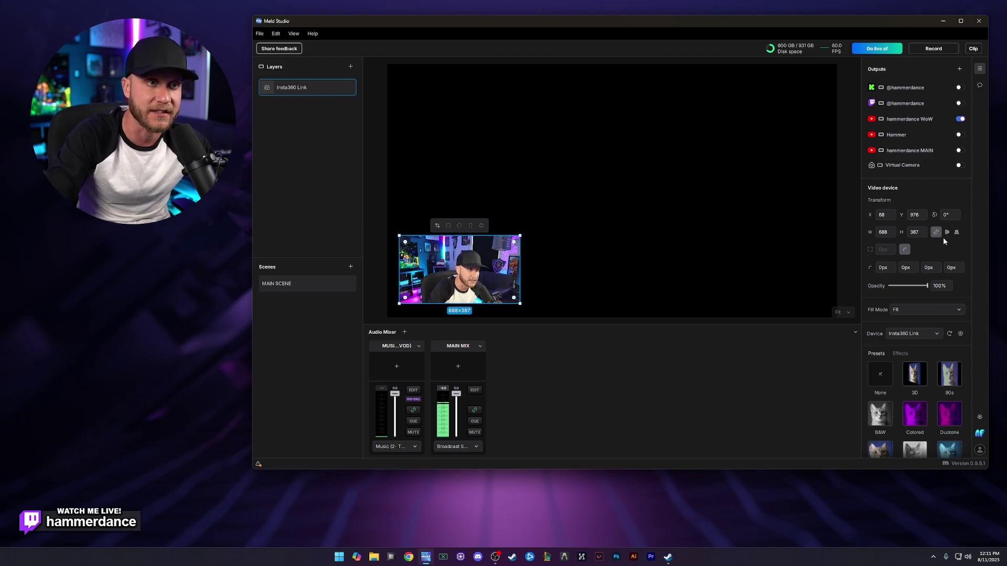
# Step: Preview the Duotone, Hologram, Thermal and Pixel Cam presets on the webcam
pyautogui.scroll(-3, 928, 230)
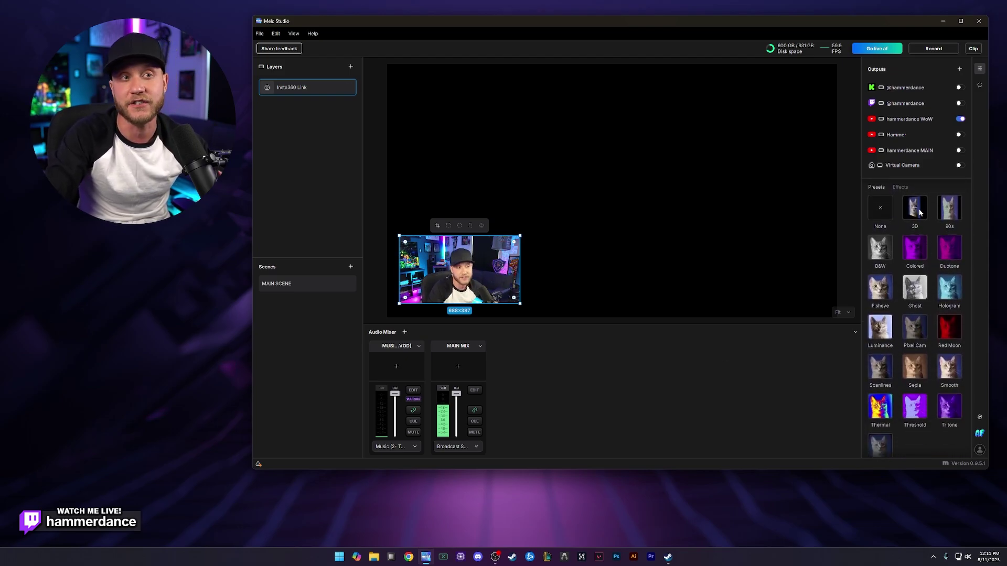
pyautogui.click(948, 248)
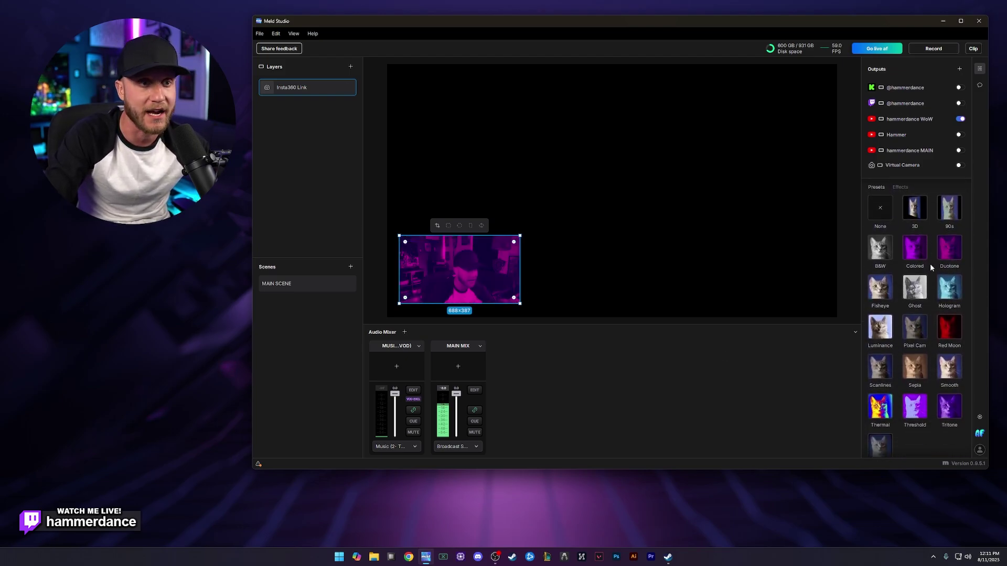
pyautogui.click(952, 295)
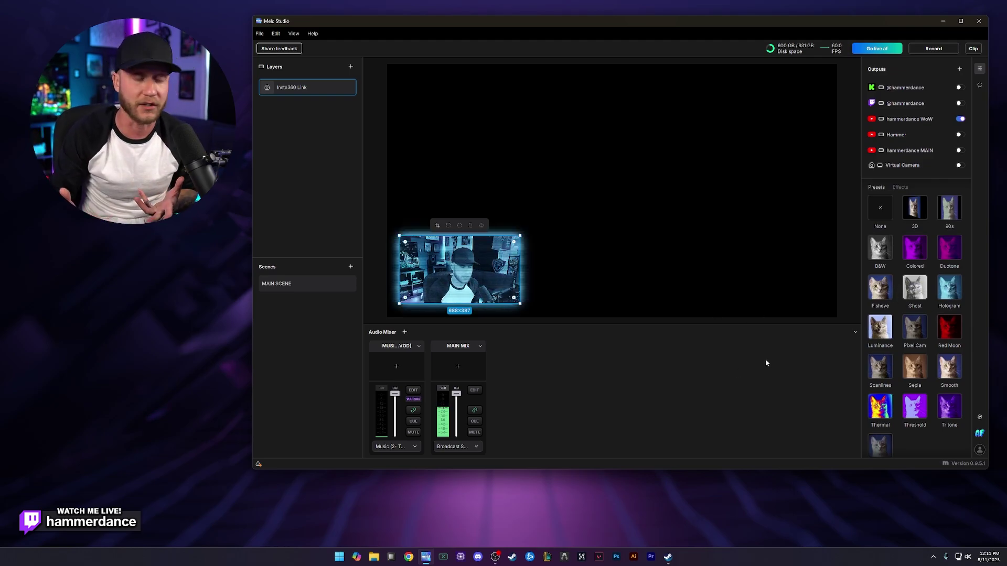
pyautogui.click(886, 413)
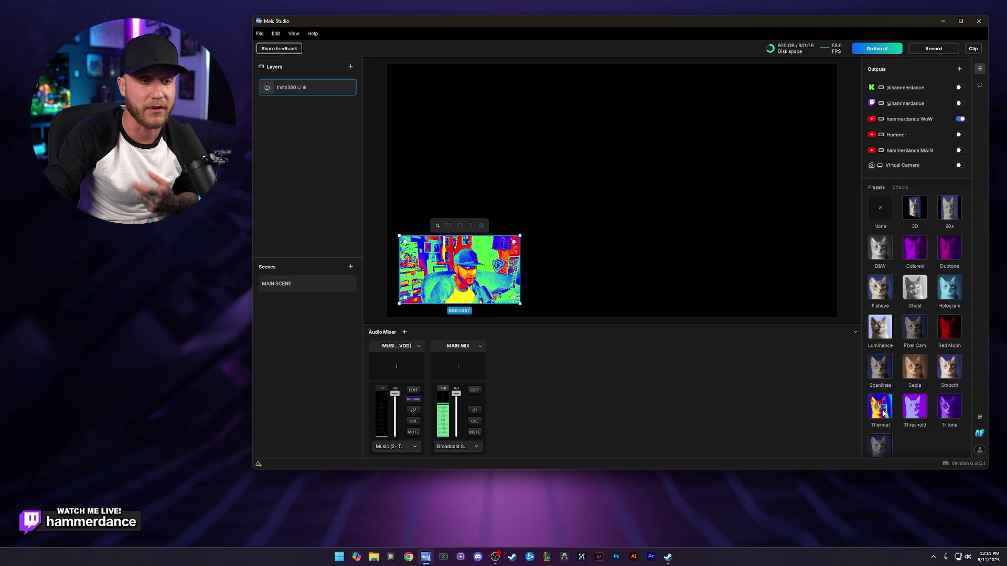
pyautogui.click(886, 413)
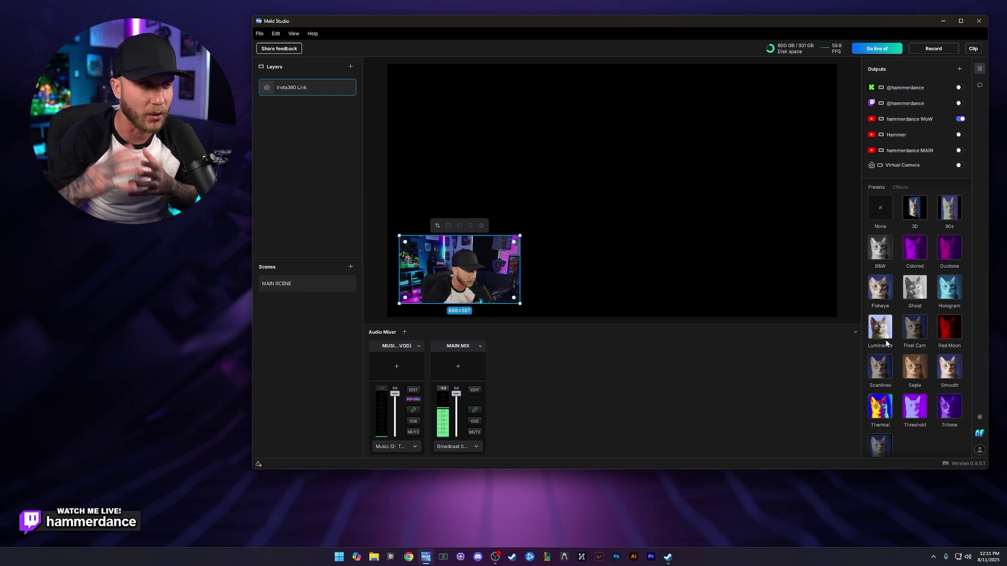
pyautogui.click(918, 329)
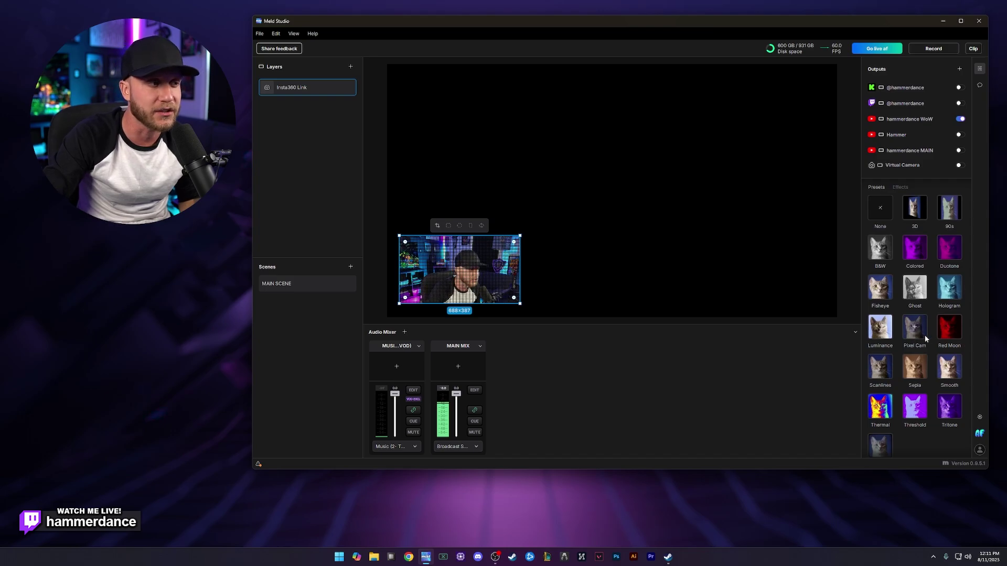
# Step: Try Ghost, Fisheye, Colored and Tritone, then set the preset to None and lock the webcam layer
pyautogui.click(916, 296)
pyautogui.click(874, 295)
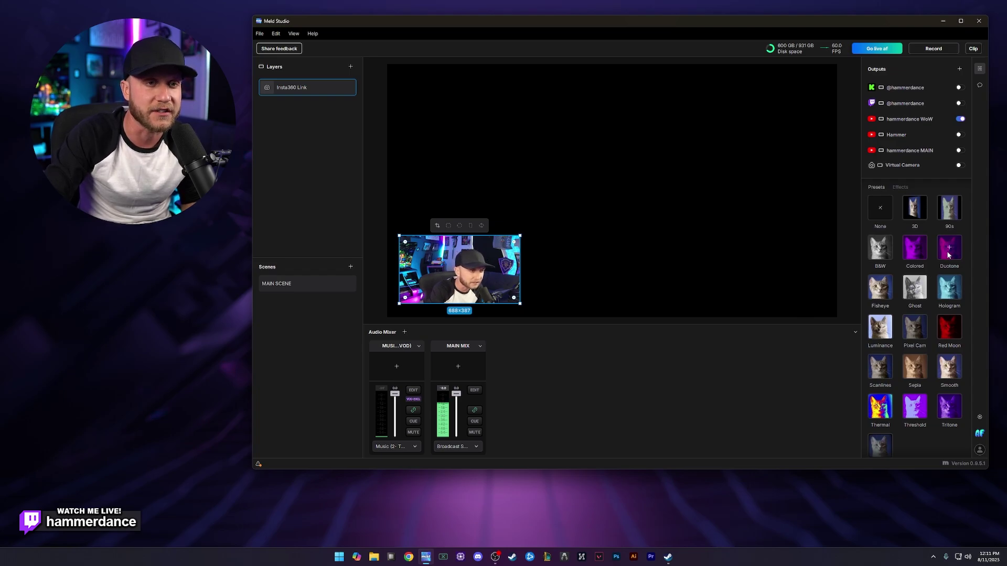
pyautogui.click(918, 255)
pyautogui.click(956, 415)
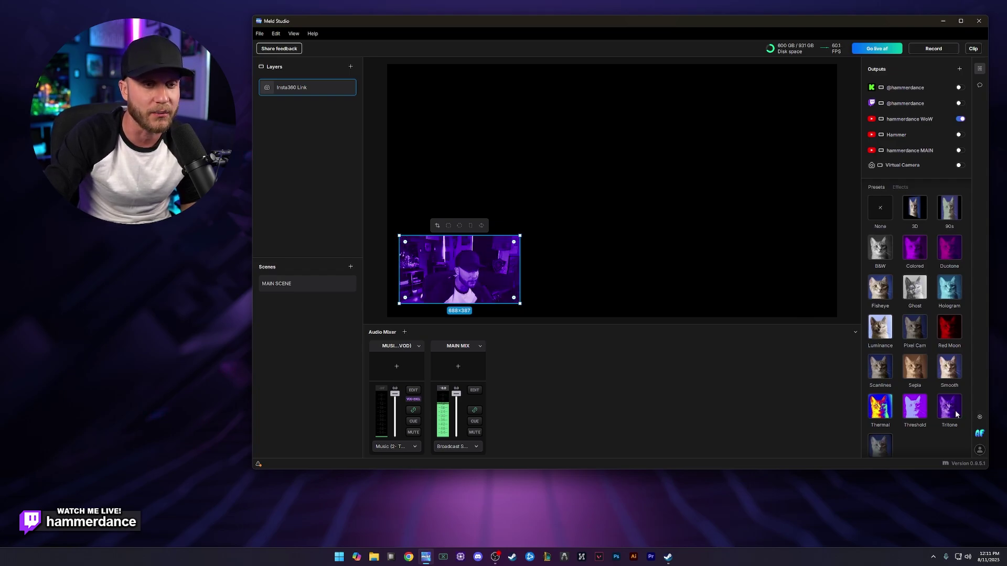
pyautogui.click(889, 447)
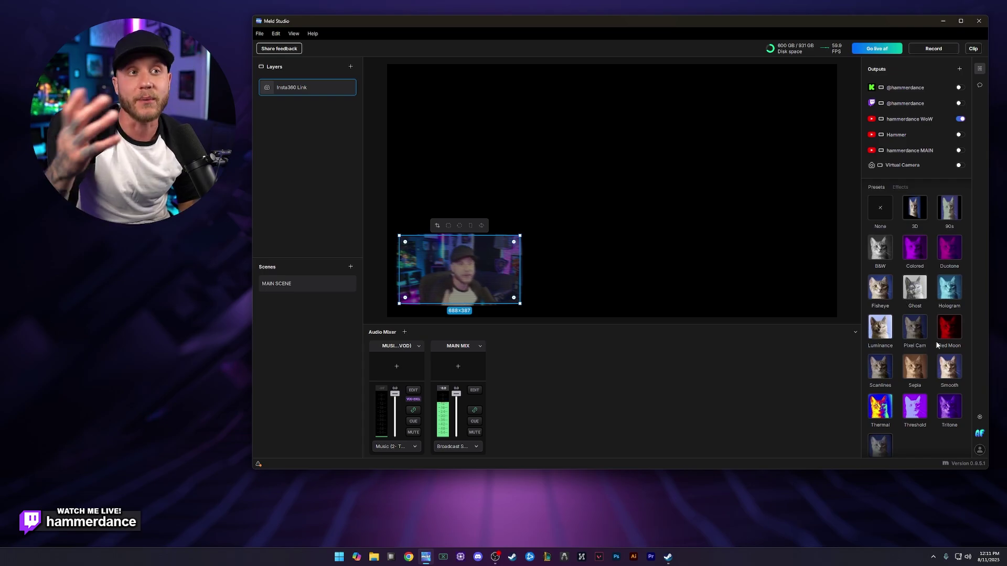
pyautogui.click(880, 208)
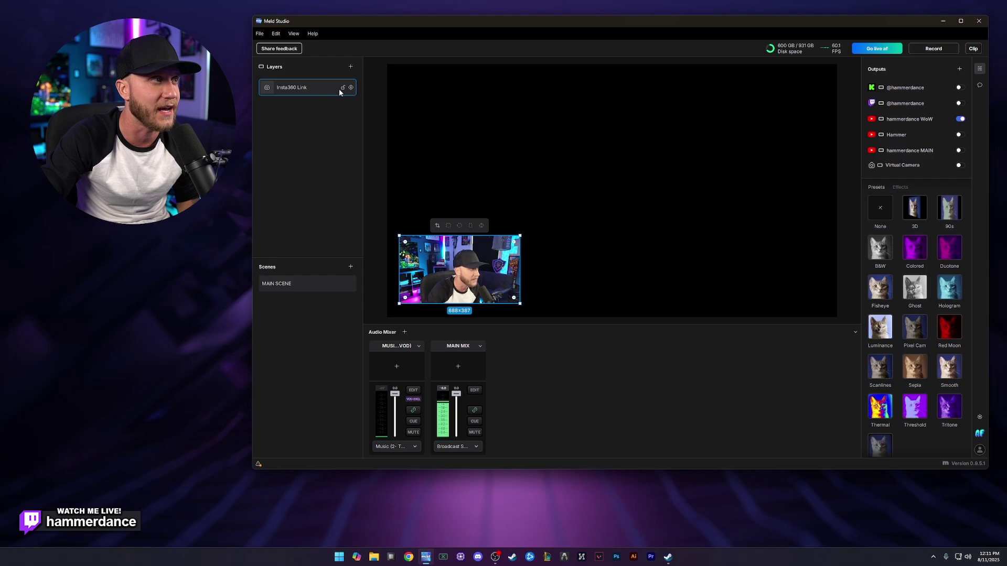
pyautogui.click(342, 87)
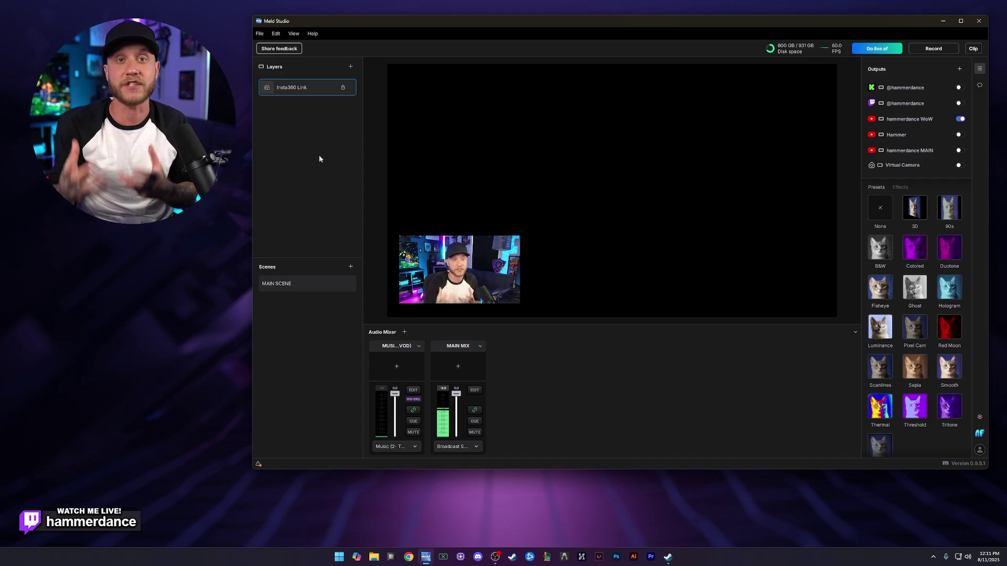
# Step: Add a Display capture layer, centre its placeholder, and capture the AW2725DM monitor
pyautogui.click(350, 67)
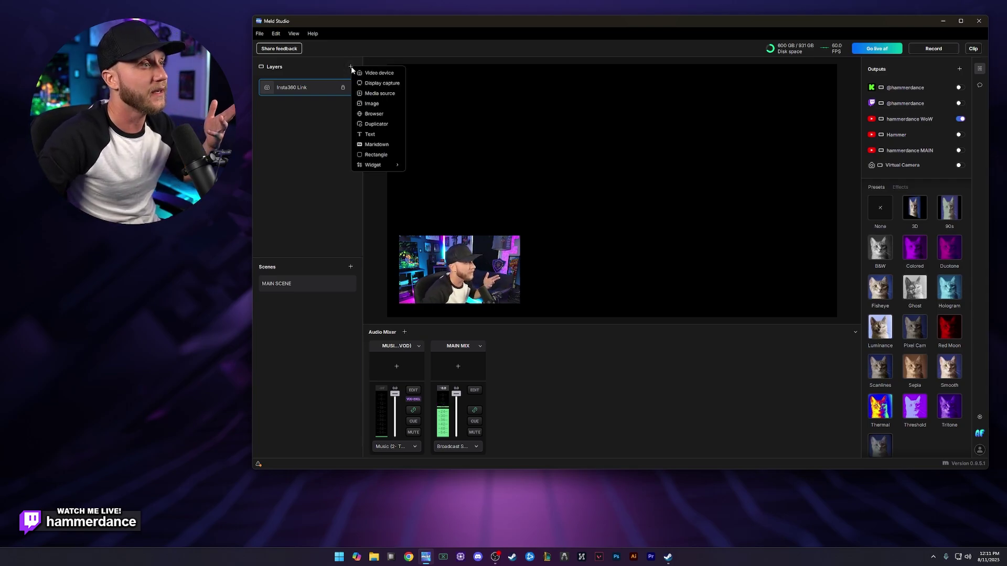
pyautogui.click(397, 84)
pyautogui.moveTo(446, 88); pyautogui.dragTo(576, 156)
pyautogui.click(575, 183)
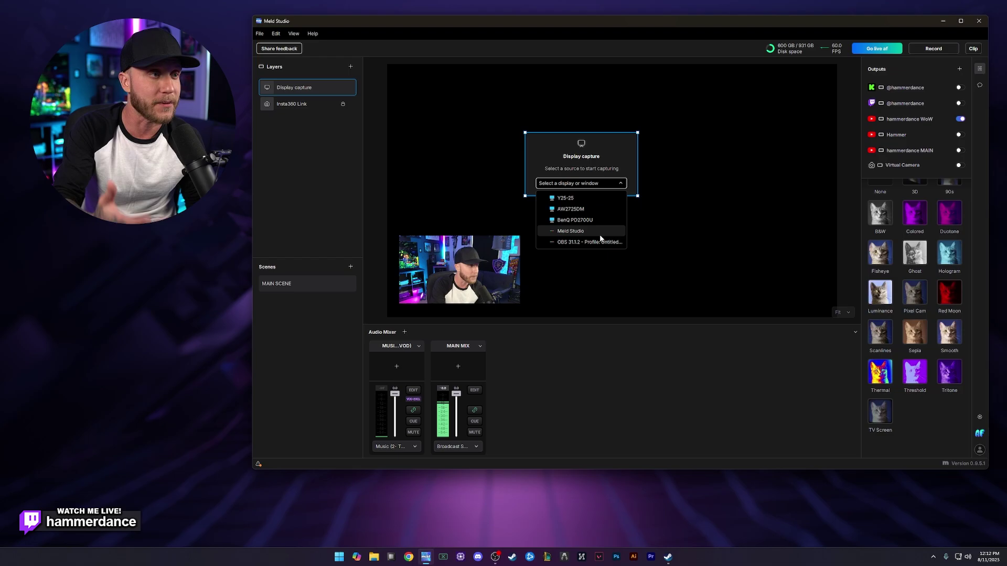
pyautogui.click(592, 209)
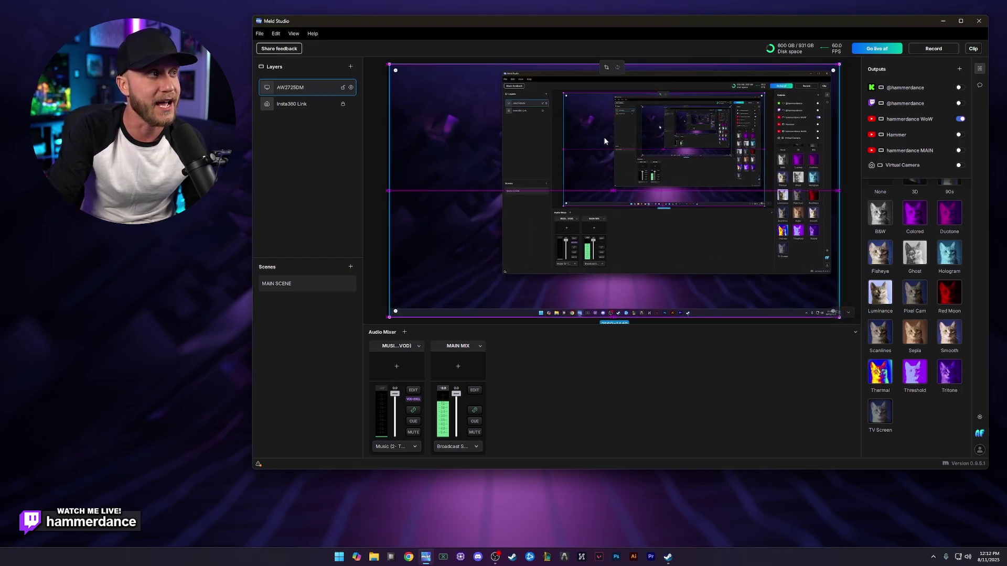
# Step: Fit the AW2725DM capture to the full canvas and drag it below Insta360 Link in Layers
pyautogui.rightClick(650, 156)
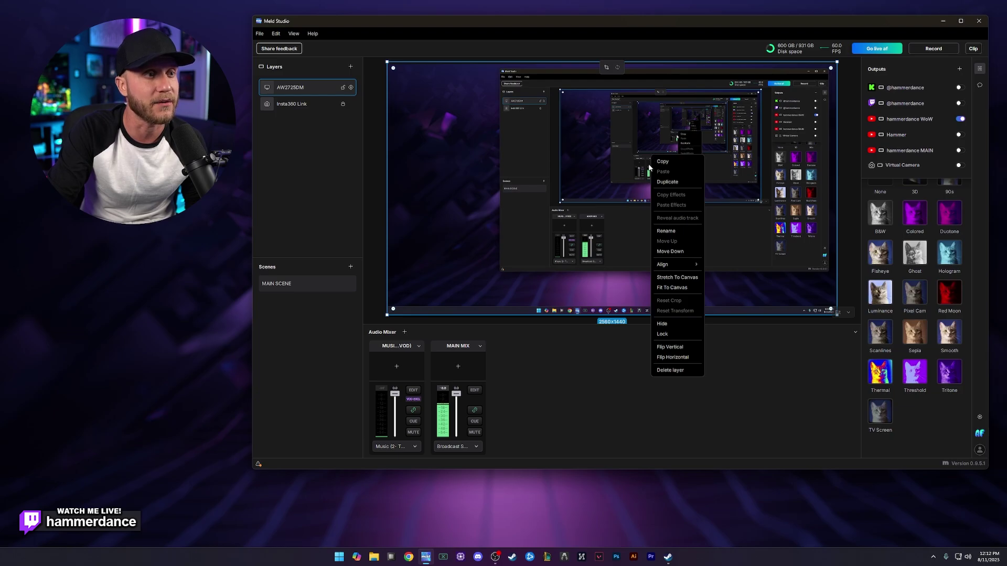
pyautogui.click(670, 287)
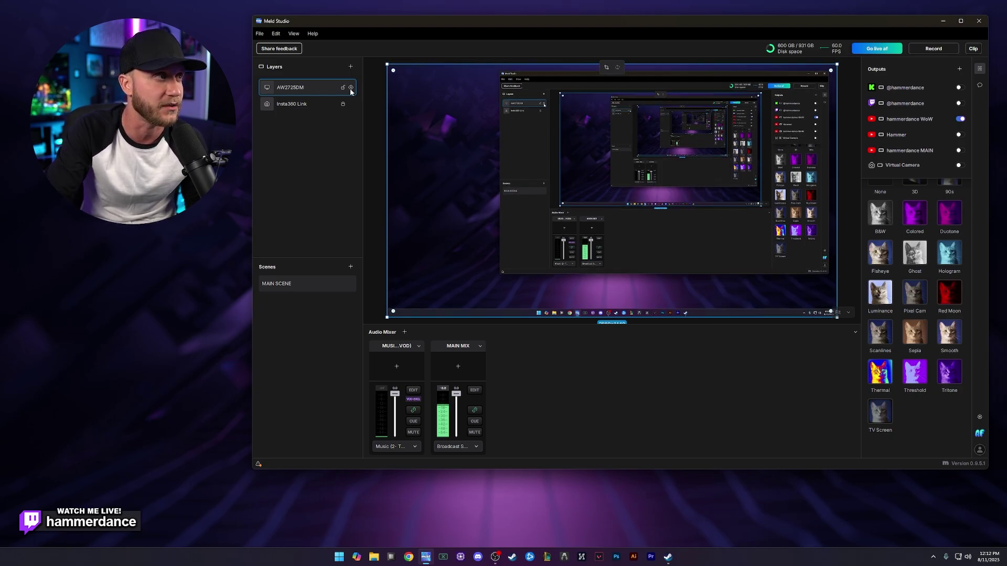
pyautogui.click(374, 231)
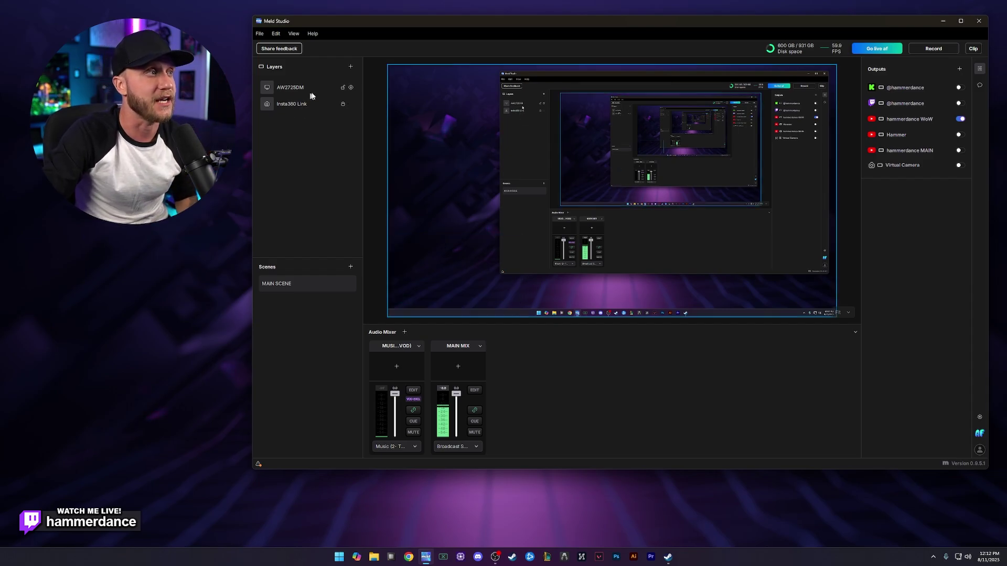
pyautogui.moveTo(294, 90); pyautogui.dragTo(288, 119)
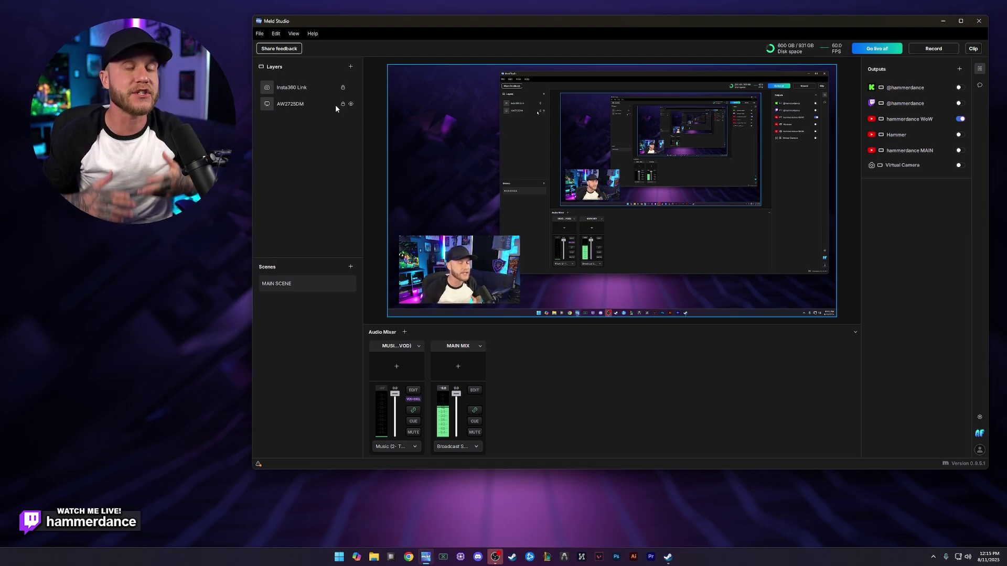
# Step: Add the twitch-heart1.png image layer and shrink it to 275x184, lower left
pyautogui.click(353, 67)
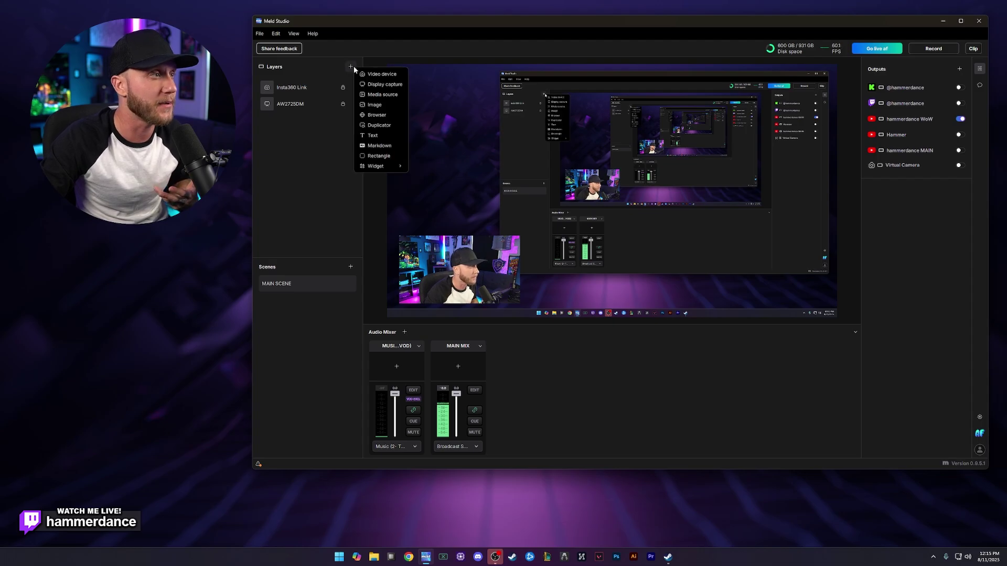
pyautogui.click(396, 105)
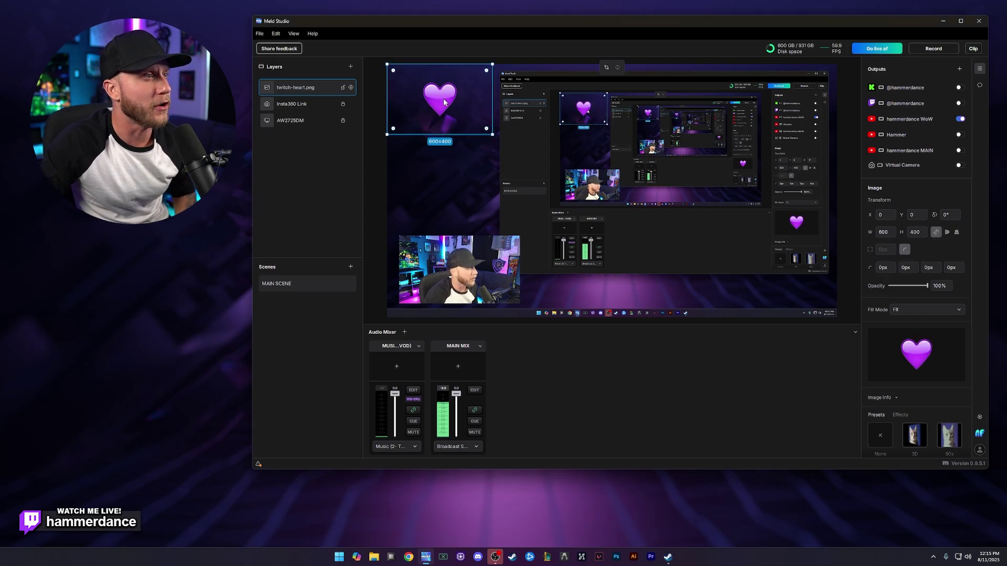
pyautogui.moveTo(385, 64); pyautogui.dragTo(484, 189)
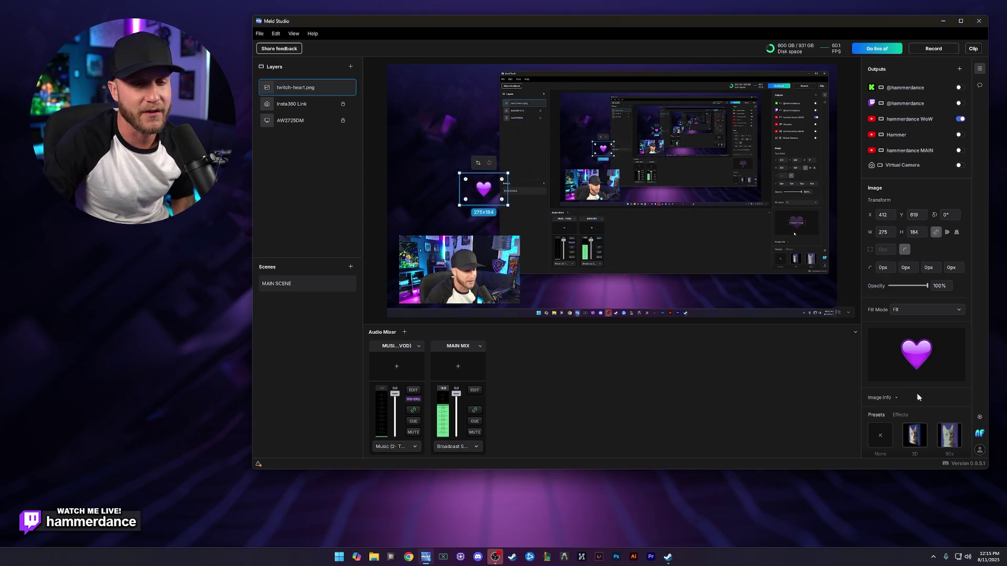
# Step: Try the Hologram preset, move the heart left, then reset the preset to None
pyautogui.scroll(-5, 918, 367)
pyautogui.click(950, 387)
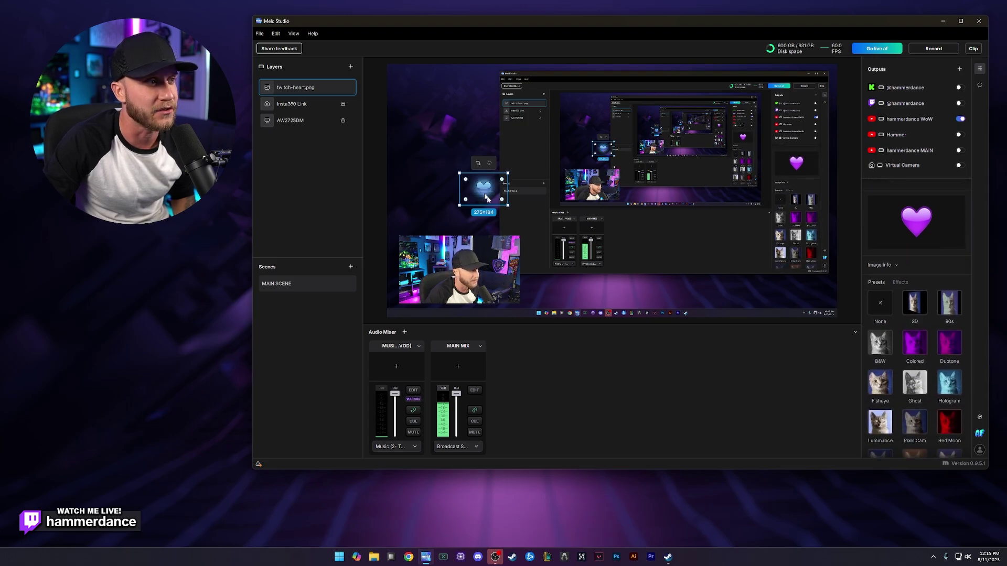
pyautogui.moveTo(479, 188); pyautogui.dragTo(418, 207)
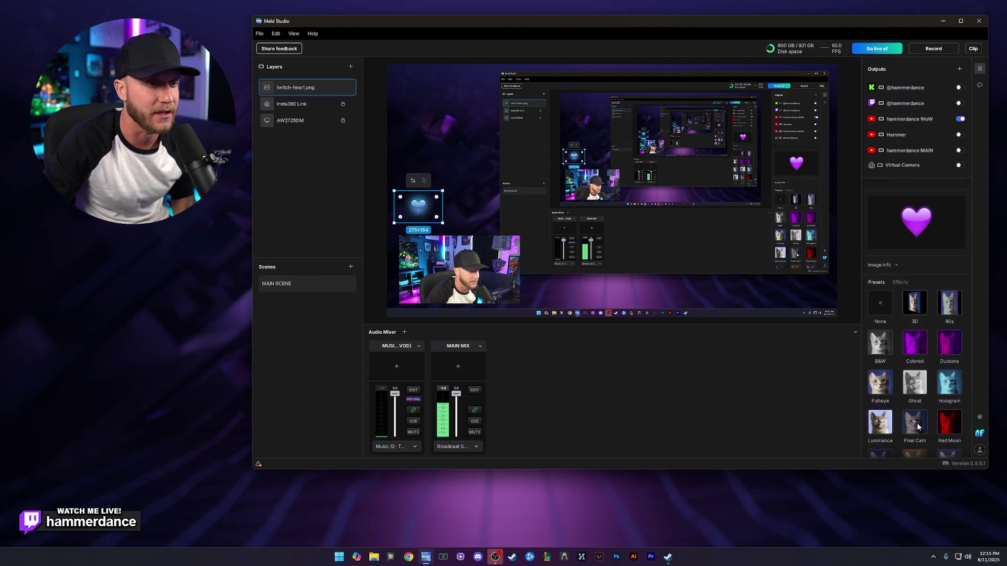
pyautogui.click(880, 304)
pyautogui.scroll(1, 877, 309)
pyautogui.scroll(1, 923, 336)
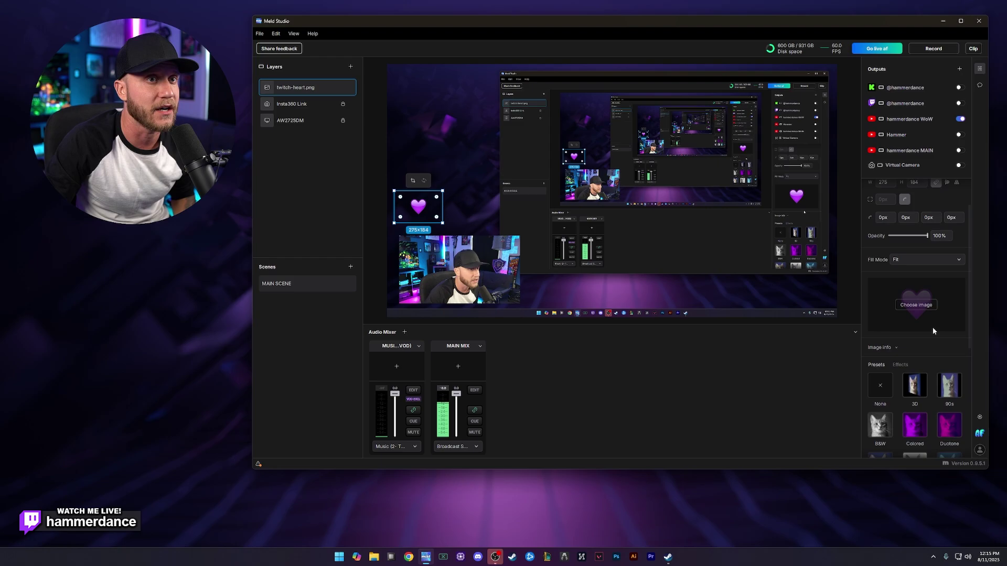
# Step: Fit the heart to the canvas, then shrink it to about 427x285 at the left edge
pyautogui.rightClick(416, 207)
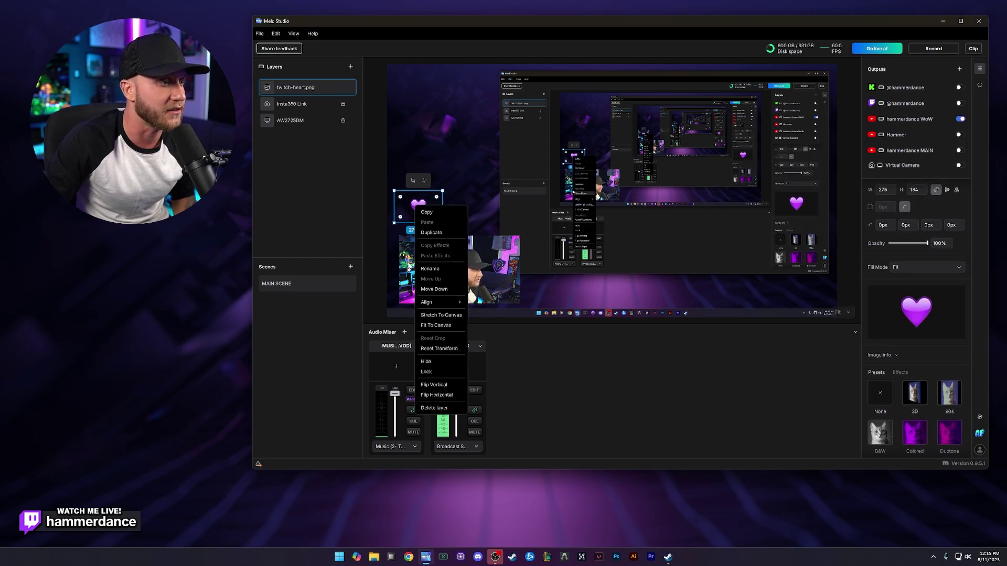
pyautogui.click(437, 325)
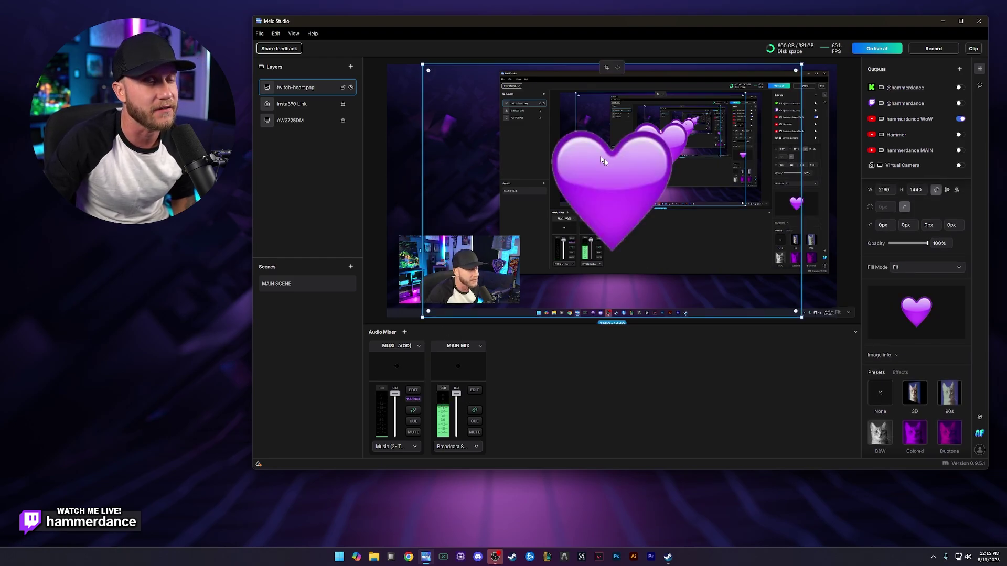
pyautogui.moveTo(801, 64); pyautogui.dragTo(499, 259)
pyautogui.moveTo(460, 293); pyautogui.dragTo(409, 220)
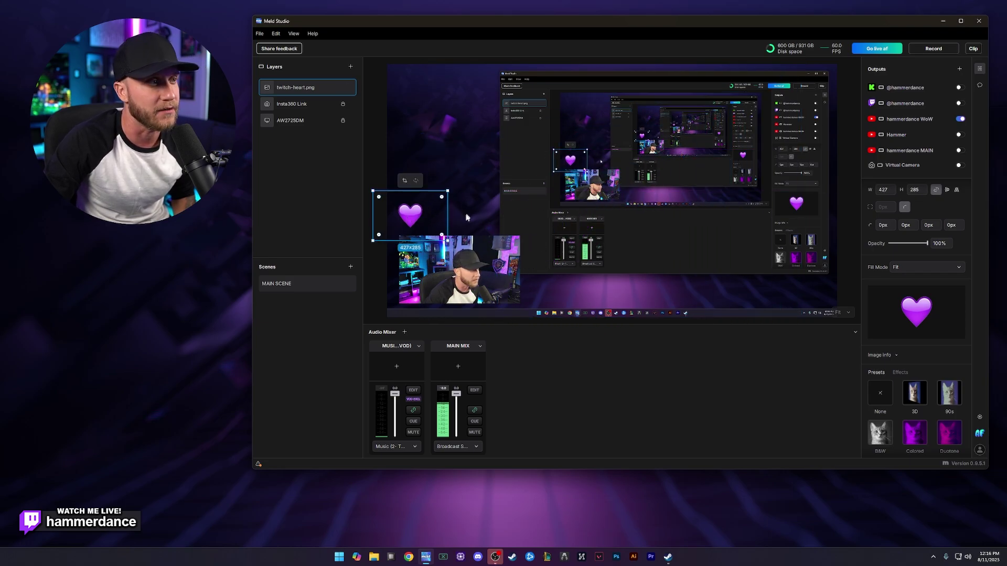
pyautogui.moveTo(446, 192); pyautogui.dragTo(428, 212)
pyautogui.rightClick(430, 202)
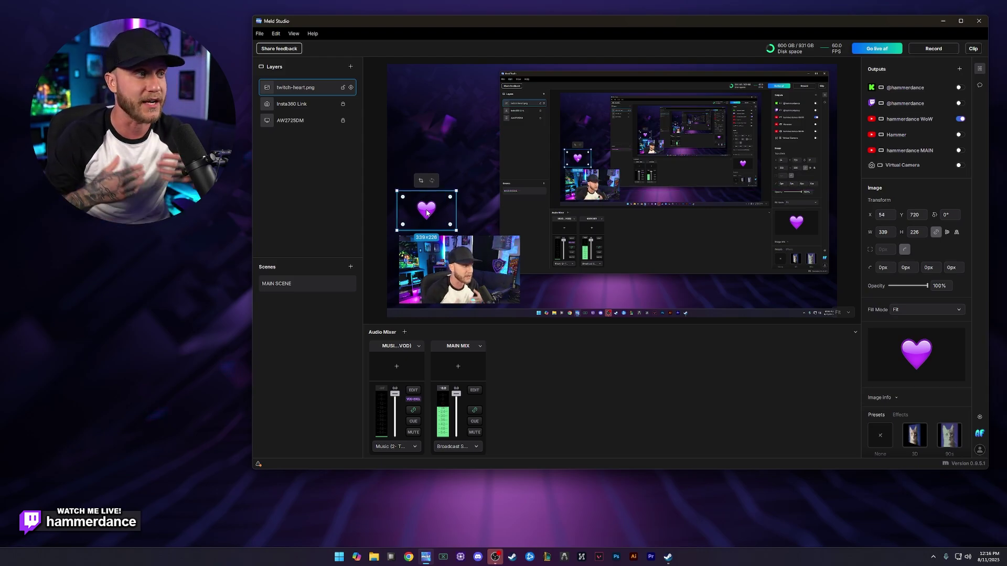
# Step: Shrink the heart to 218x145 and place it over the webcam's top-left corner
pyautogui.click(350, 67)
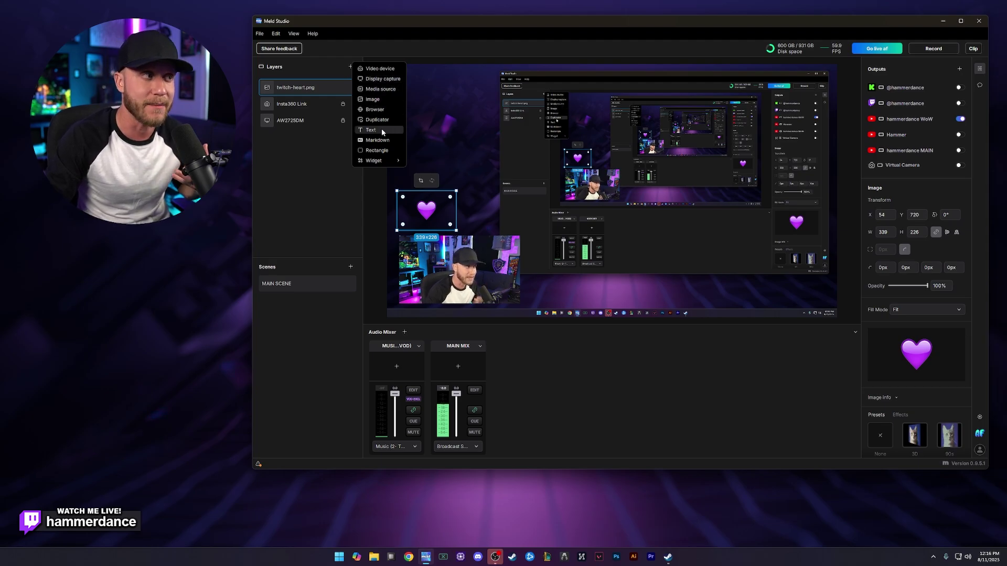
pyautogui.click(426, 222)
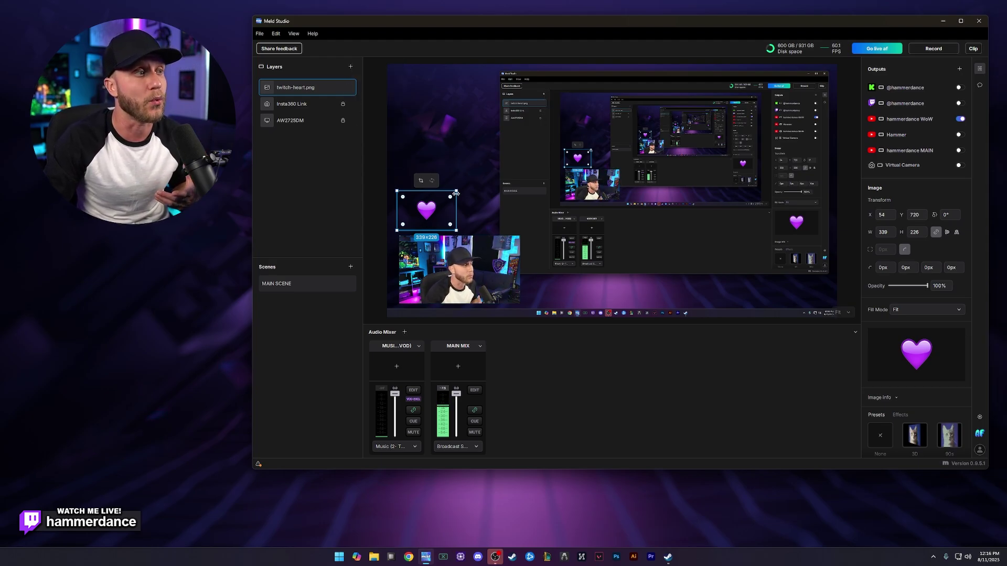
pyautogui.moveTo(456, 230); pyautogui.dragTo(409, 245)
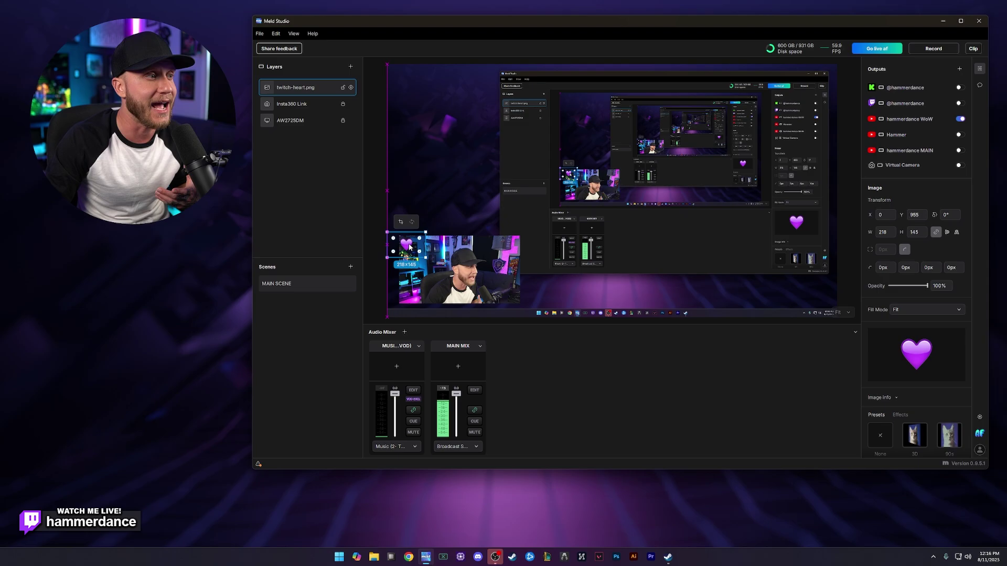
pyautogui.click(383, 205)
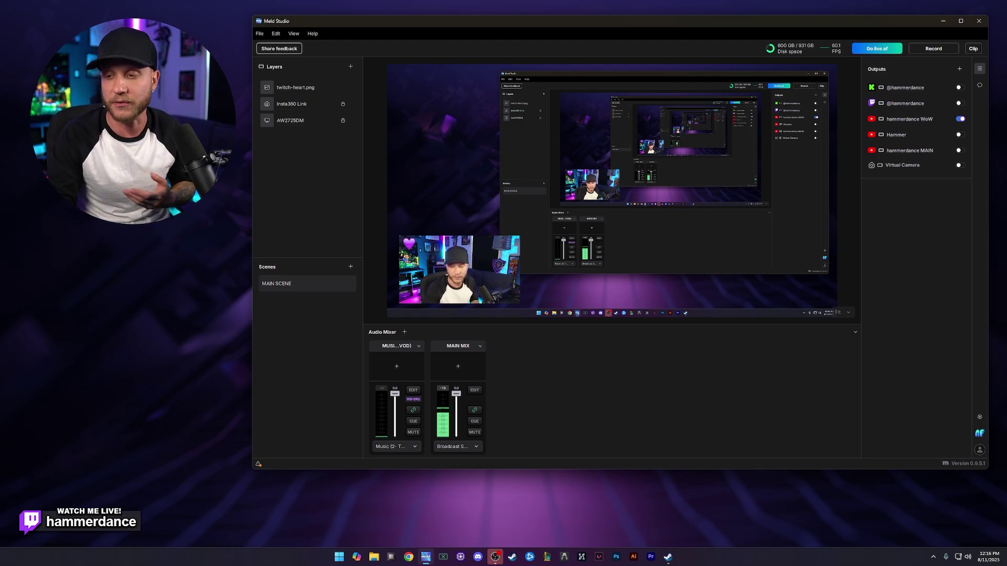
pyautogui.hotkey('alt', 'Tab')
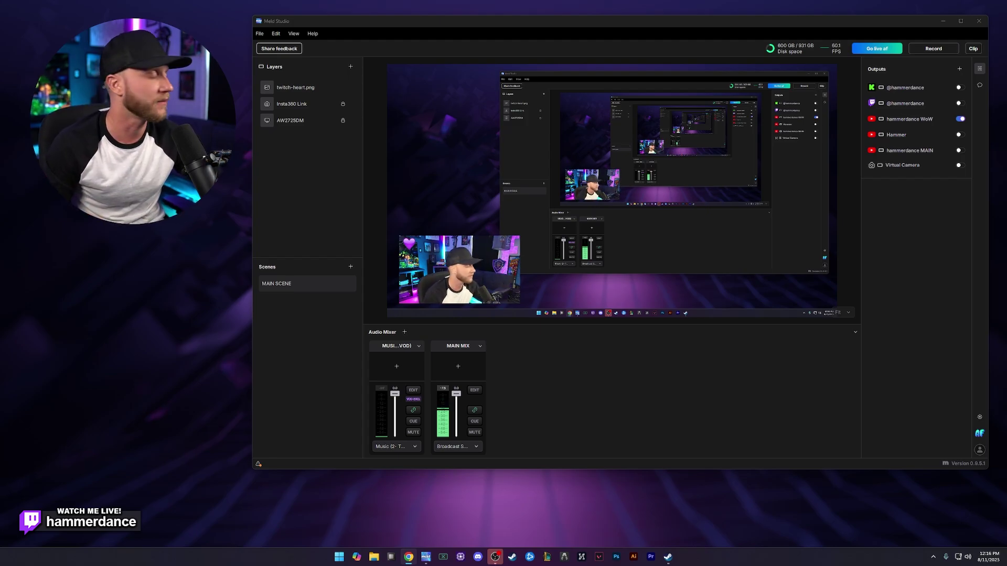
# Step: Add a Browser layer and paste the stream alert URL into its URL field
pyautogui.click(351, 67)
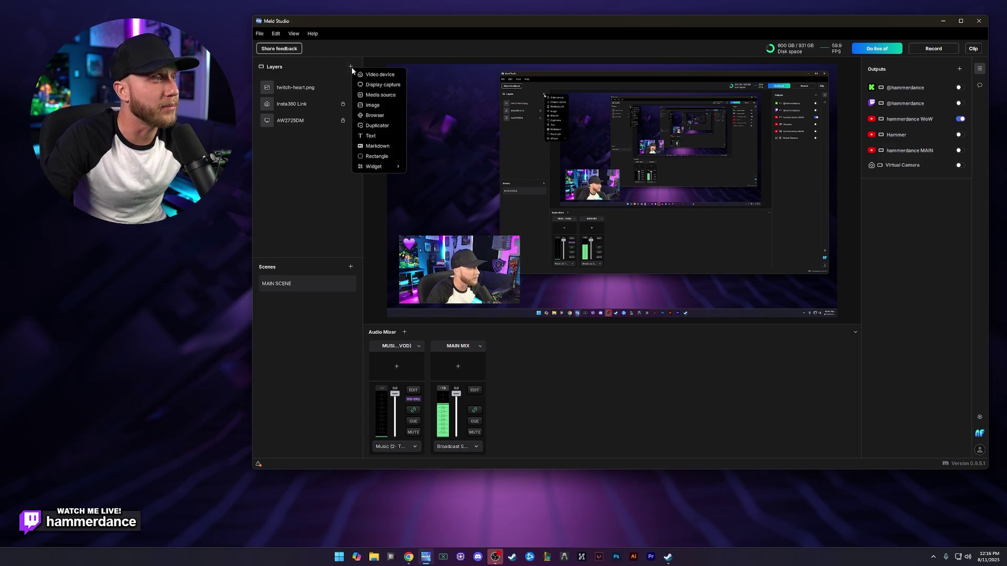
pyautogui.click(383, 116)
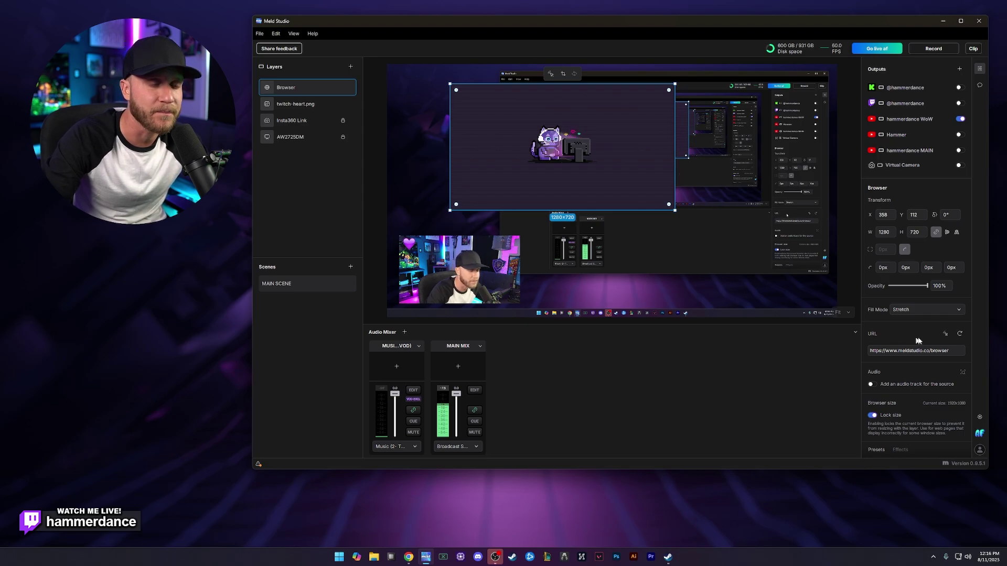
pyautogui.scroll(-3, 918, 341)
pyautogui.click(893, 268)
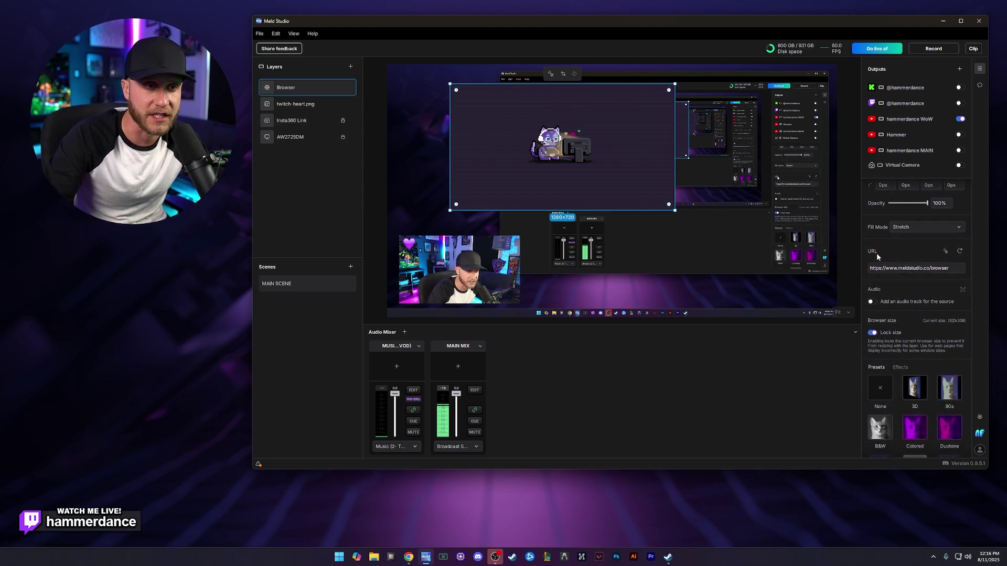
pyautogui.click(954, 269)
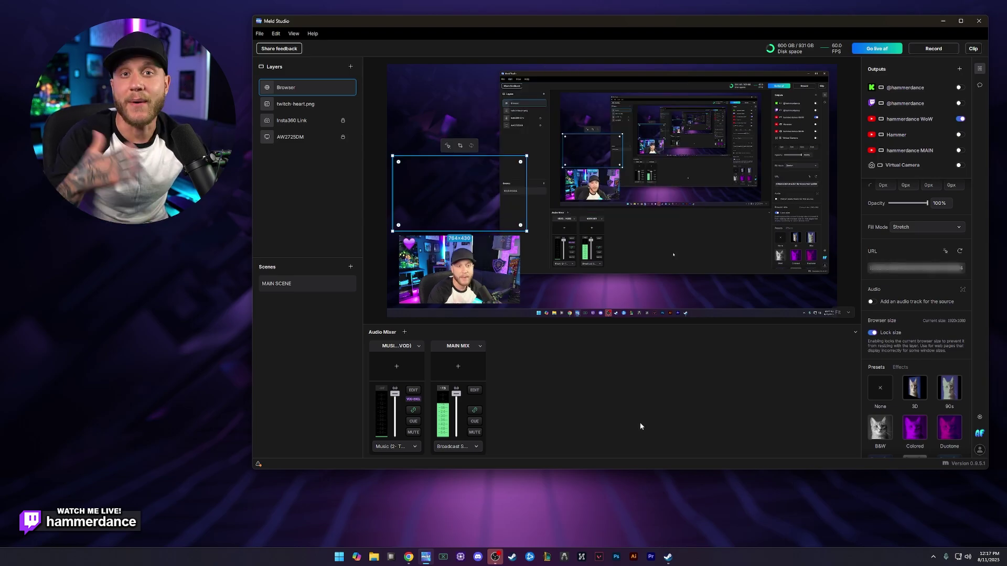
pyautogui.hotkey('alt', 'Tab')
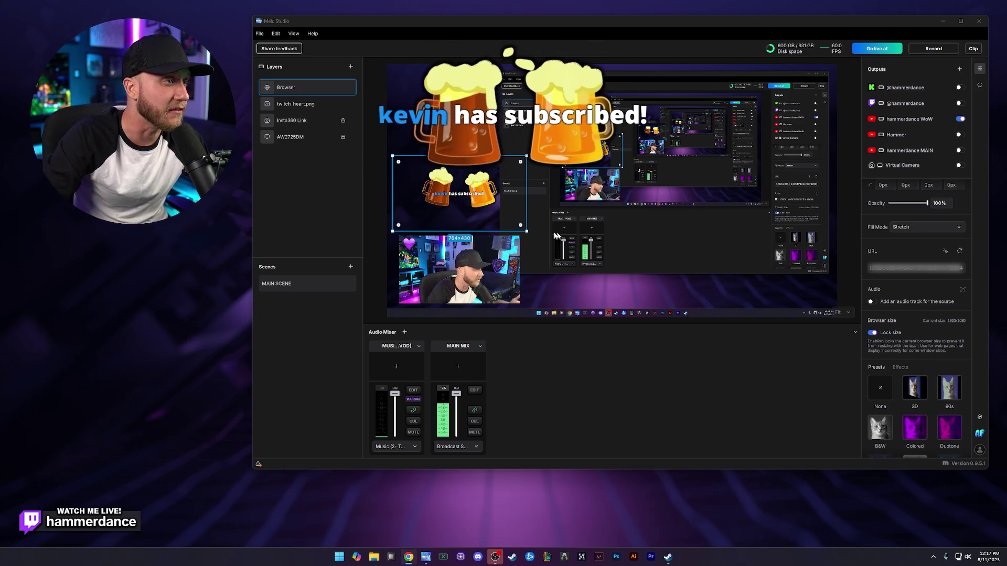
# Step: Resize the alert layer to 737x415 and place it above the webcam, upper-left
pyautogui.moveTo(498, 212); pyautogui.dragTo(592, 201)
pyautogui.moveTo(593, 89); pyautogui.dragTo(524, 131)
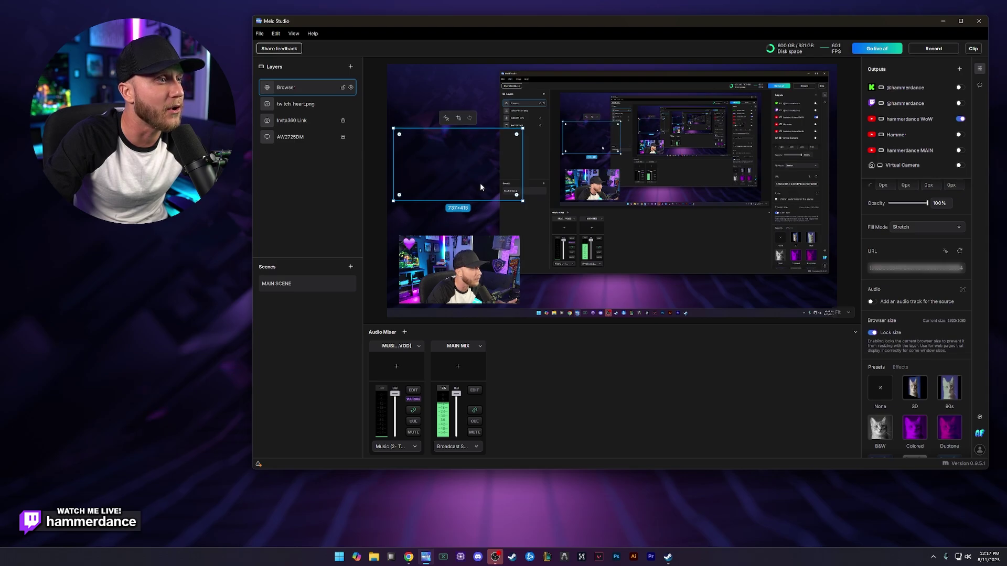
pyautogui.moveTo(480, 182); pyautogui.dragTo(482, 209)
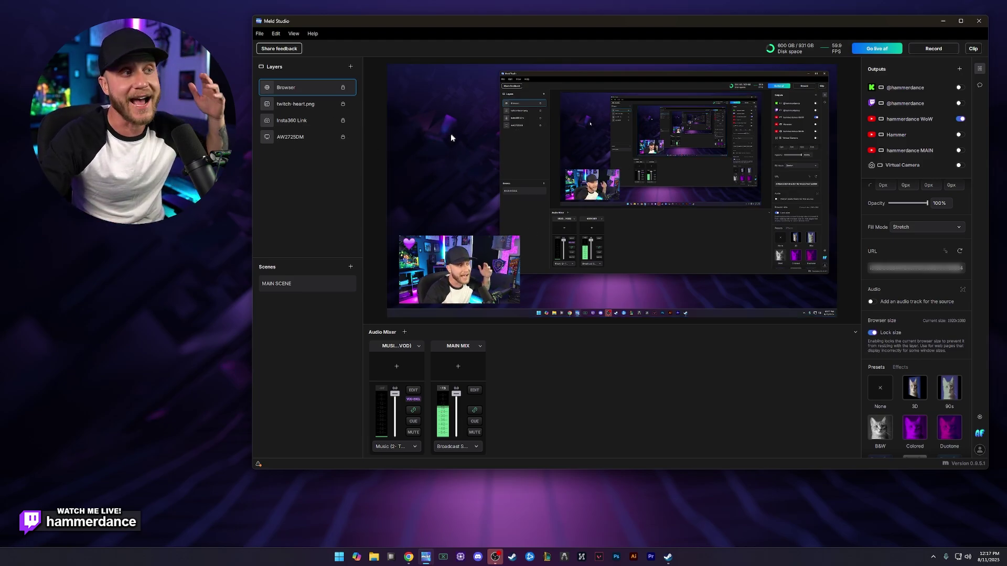
# Step: Deselect the Browser layer and show the addable layer types, with Widget's Combo, Spotlight and Confetti options
pyautogui.click(692, 291)
pyautogui.click(351, 66)
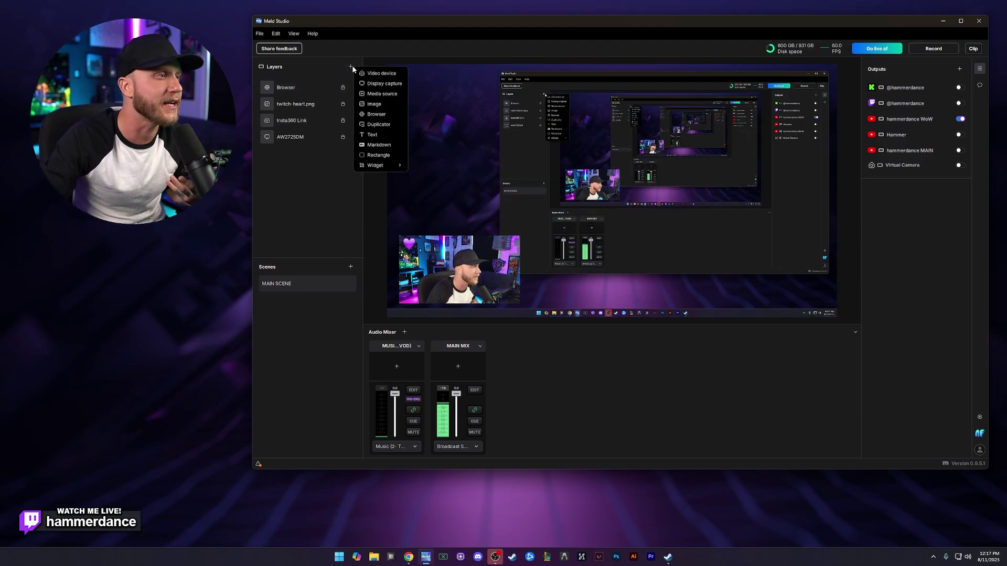
pyautogui.moveTo(389, 166)
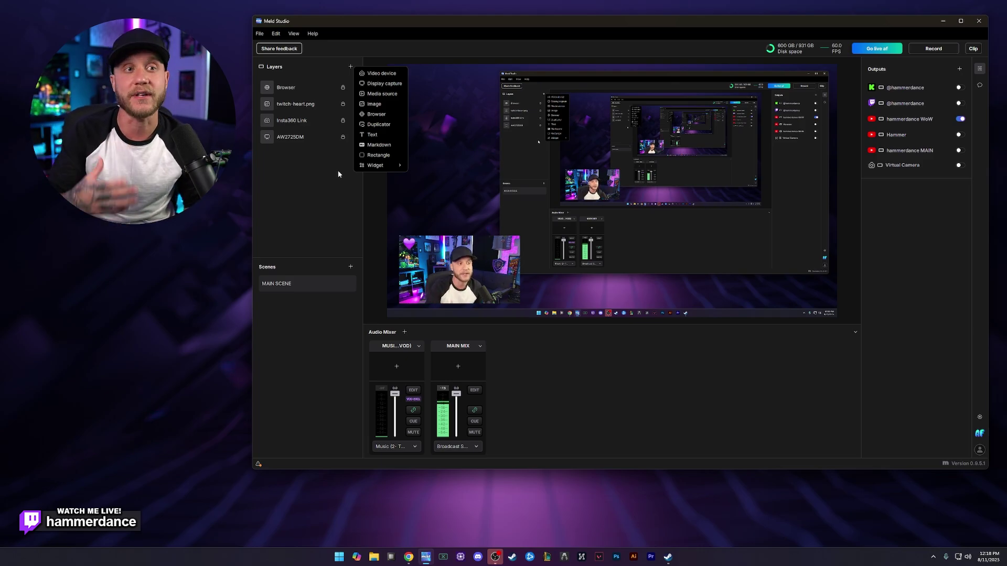
# Step: Look over Settings > General, then close it to return to the MAIN SCENE editor
pyautogui.click(979, 417)
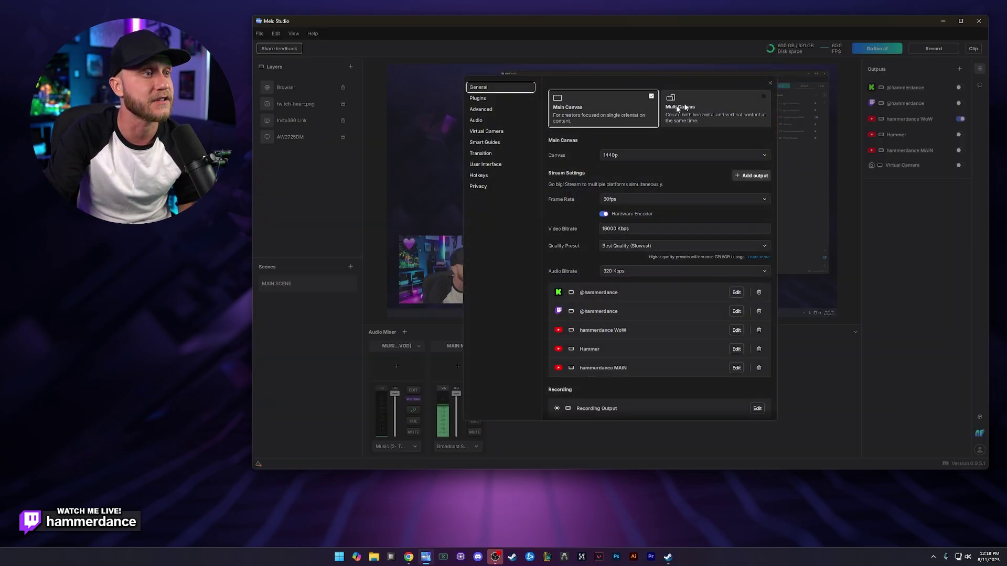
pyautogui.click(770, 83)
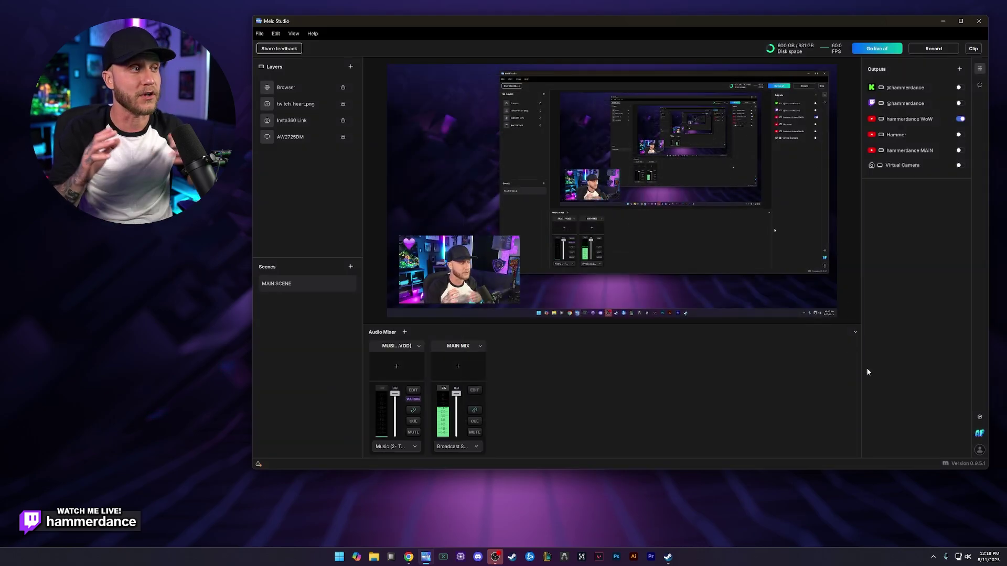